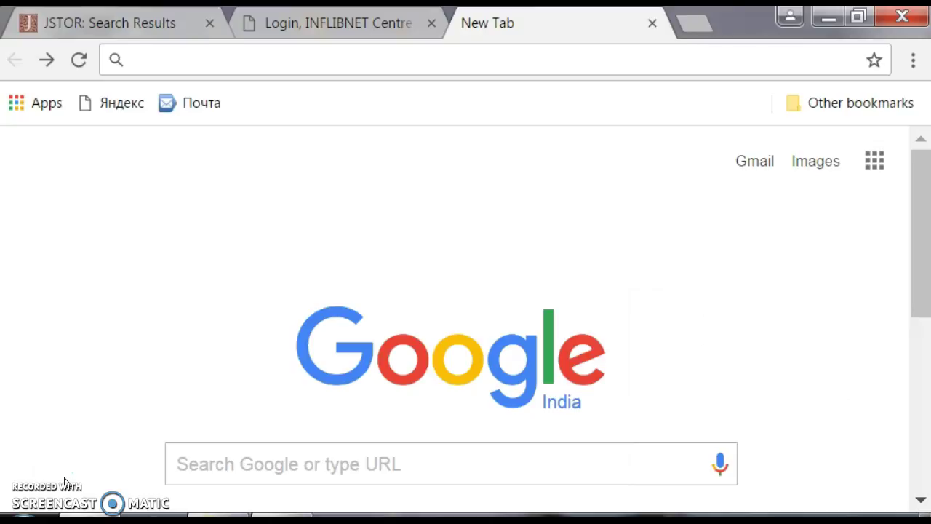
# Step: Search Google for "nlist" and open the N-LIST website from the results
pyautogui.click(255, 66)
pyautogui.write('nlist')
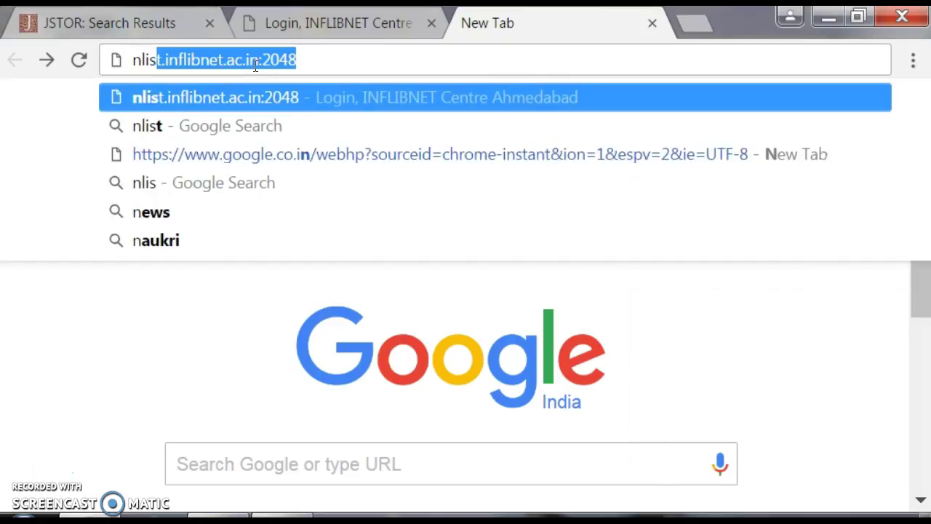
pyautogui.press('BackSpace')
pyautogui.press('Return')
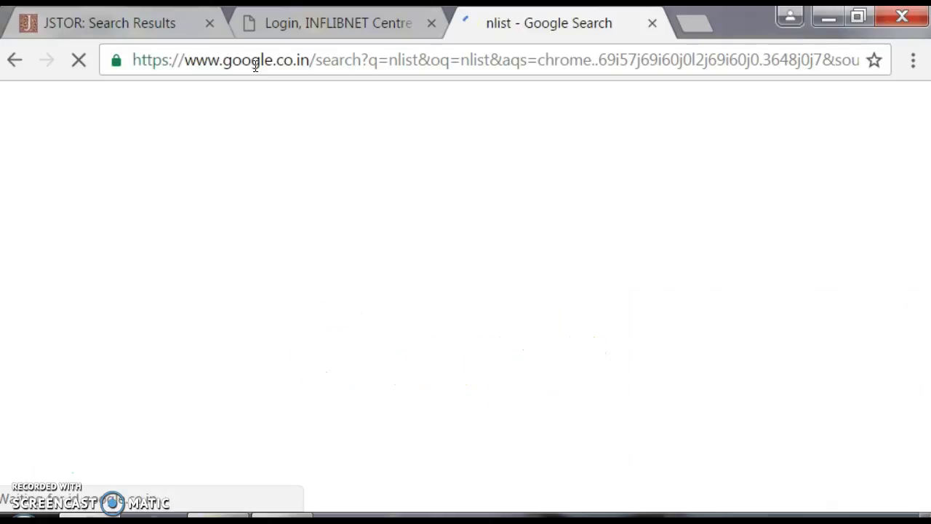
pyautogui.click(285, 289)
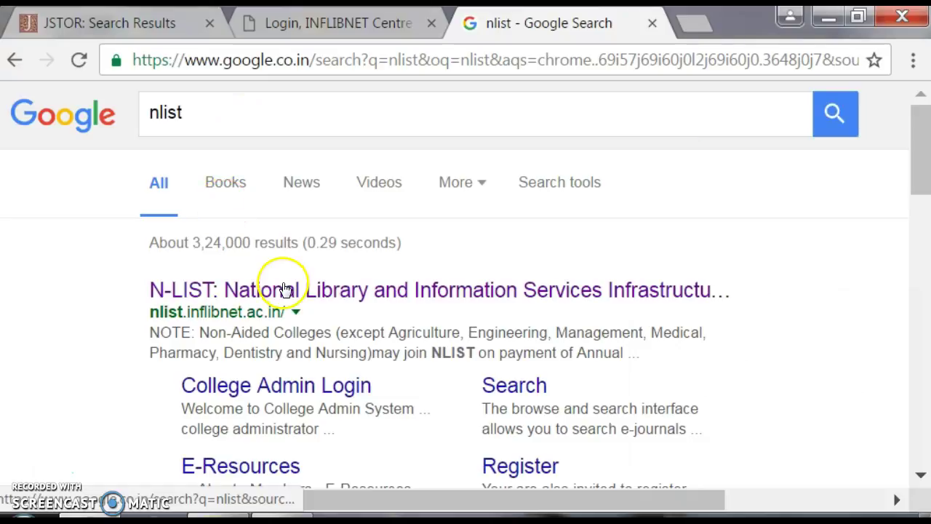
pyautogui.click(285, 289)
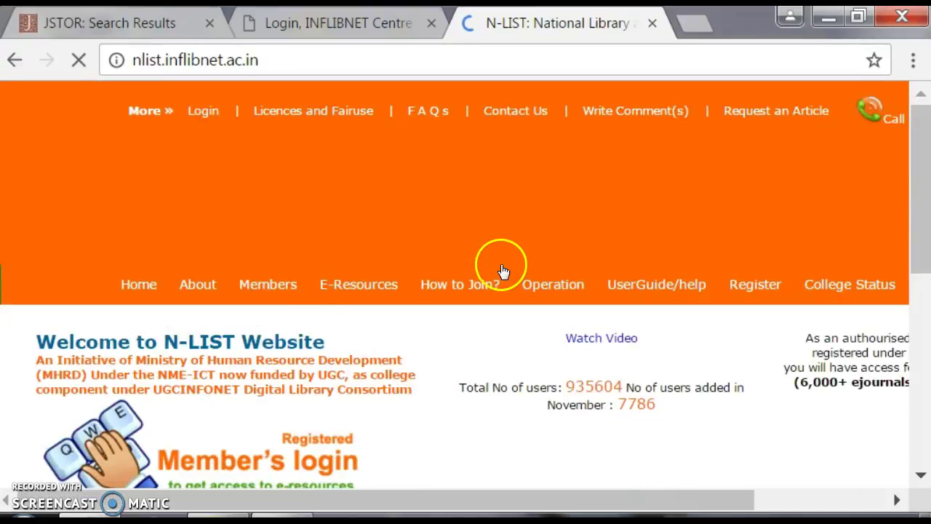
# Step: Open the N-LIST site's E-Resources section, and view the list of subscribed e-resources in the open INFLIBNET page
pyautogui.click(926, 227)
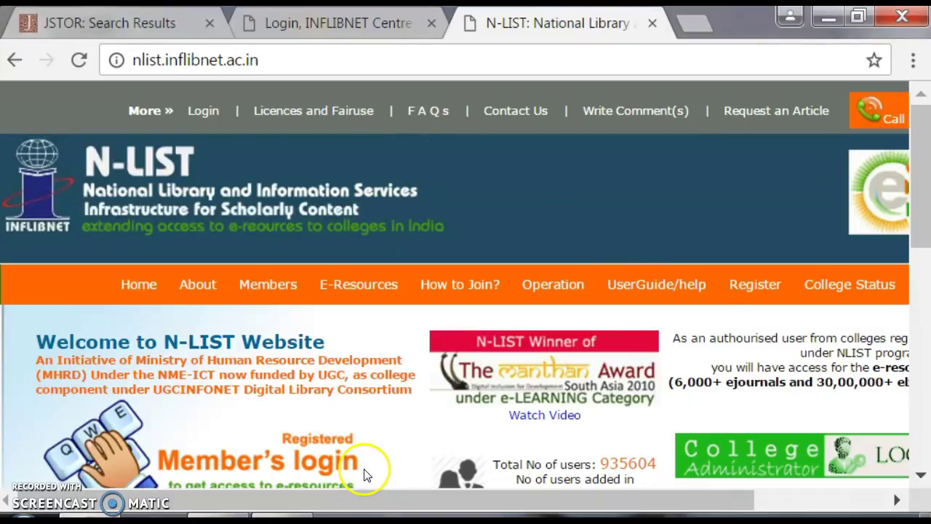
pyautogui.click(359, 284)
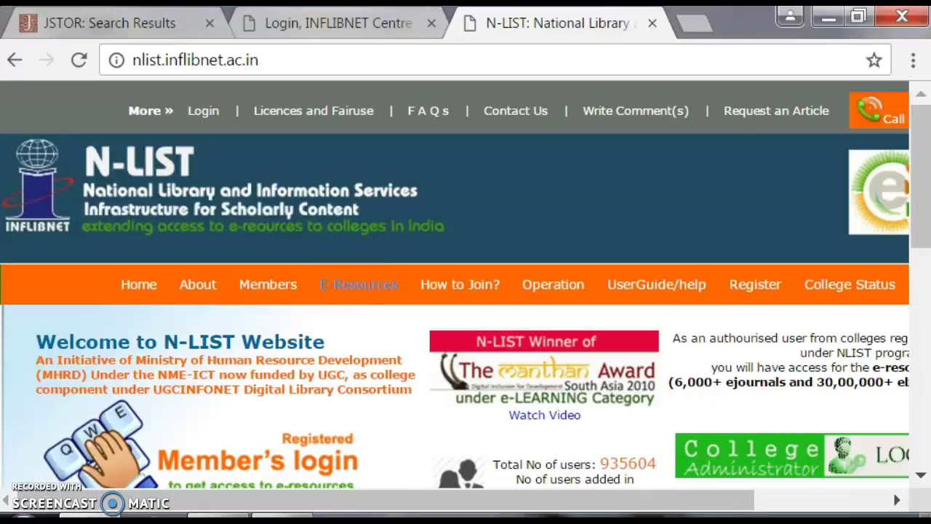
pyautogui.click(318, 29)
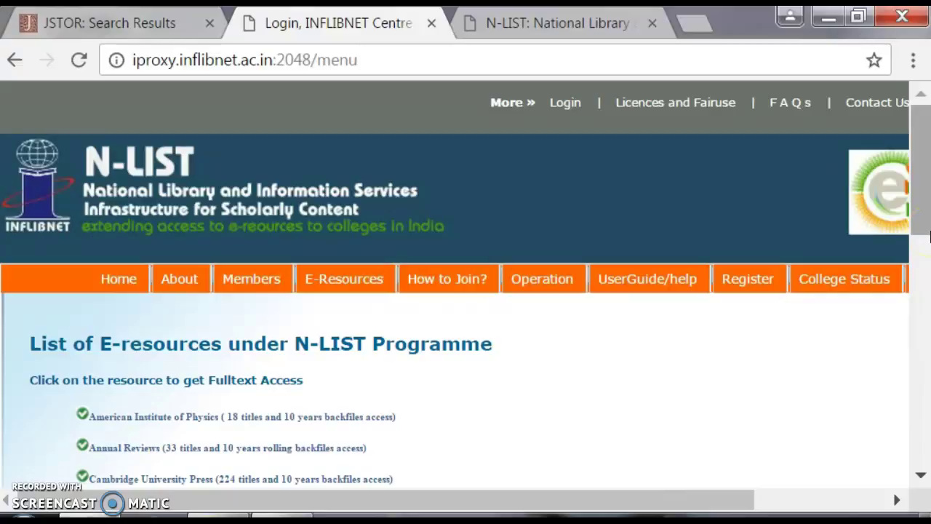
# Step: Switch to the open JSTOR results page and search for "history" in place of the current term
pyautogui.click(130, 23)
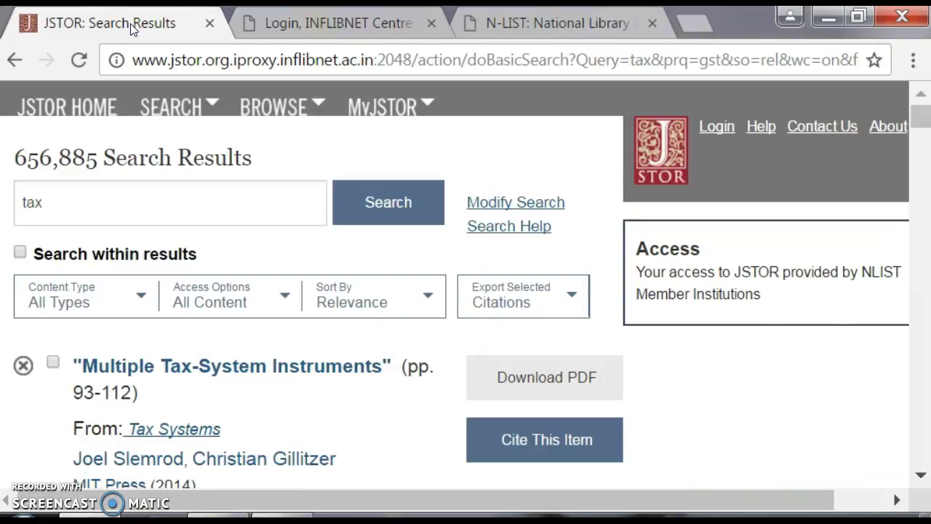
pyautogui.click(77, 213)
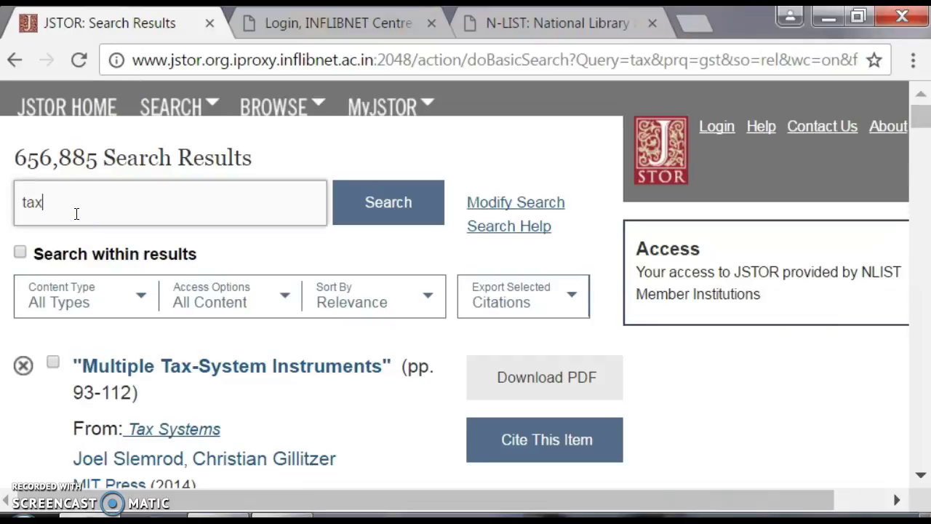
pyautogui.press('BackSpace')
pyautogui.press('BackSpace')
pyautogui.press('BackSpace')
pyautogui.write('hist')
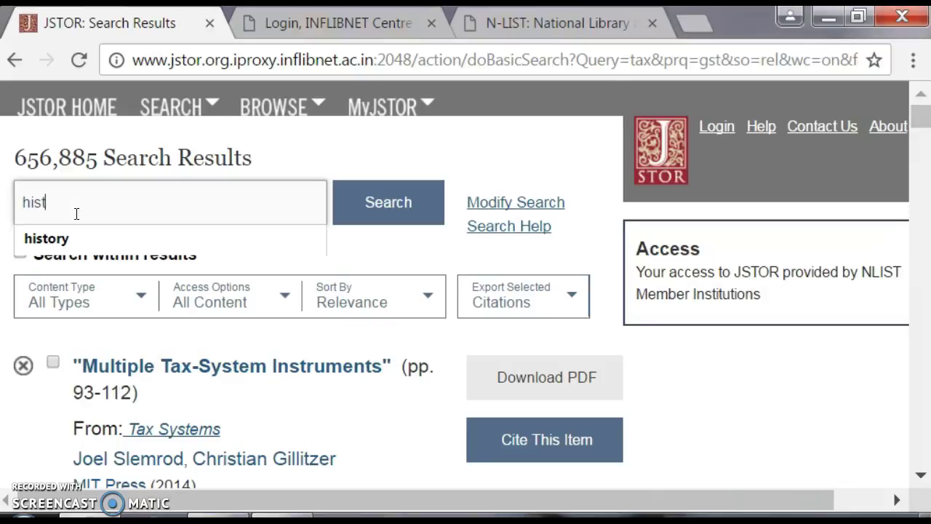
pyautogui.write('ory')
pyautogui.click(351, 204)
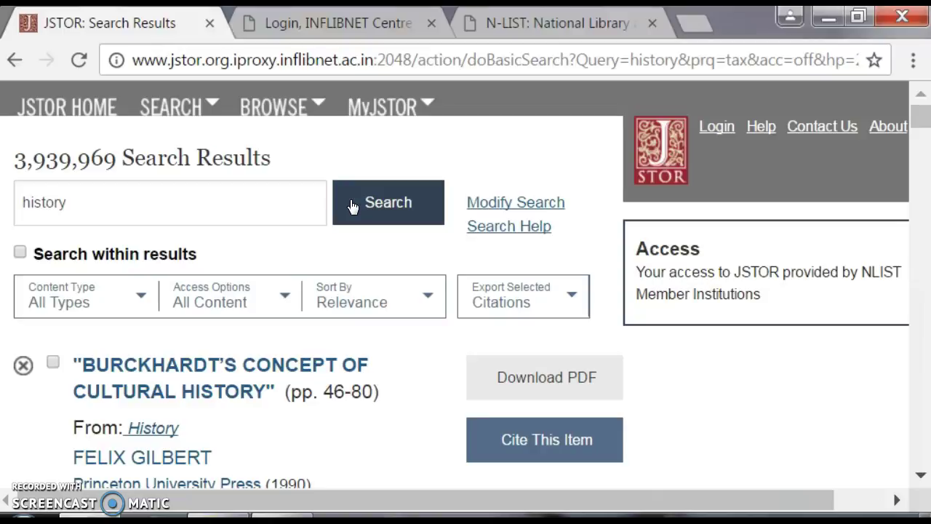
# Step: Examine the content type, access, sorting and citation export options available for the history results
pyautogui.click(143, 300)
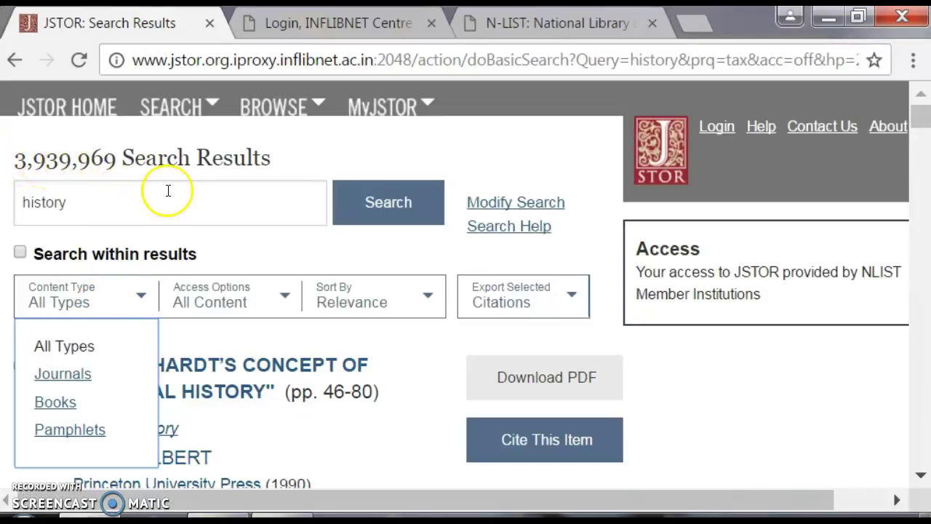
pyautogui.click(289, 297)
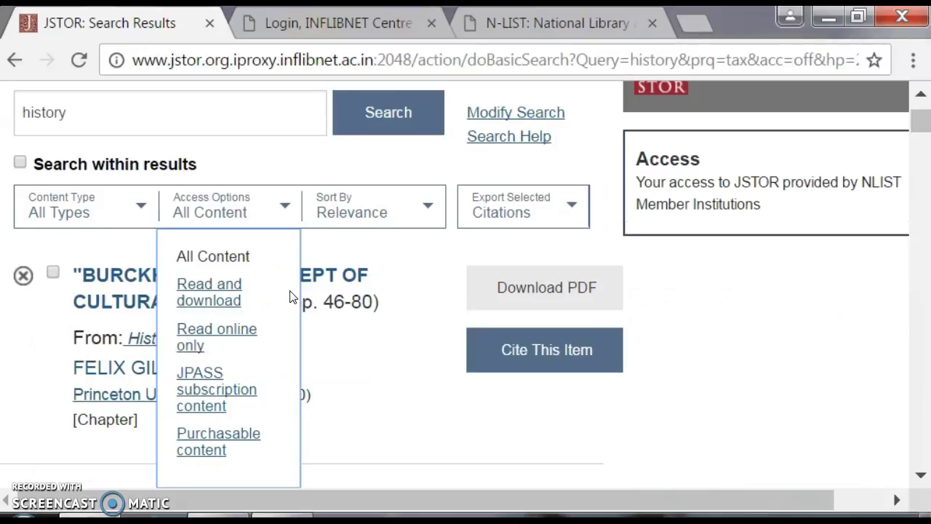
pyautogui.click(428, 207)
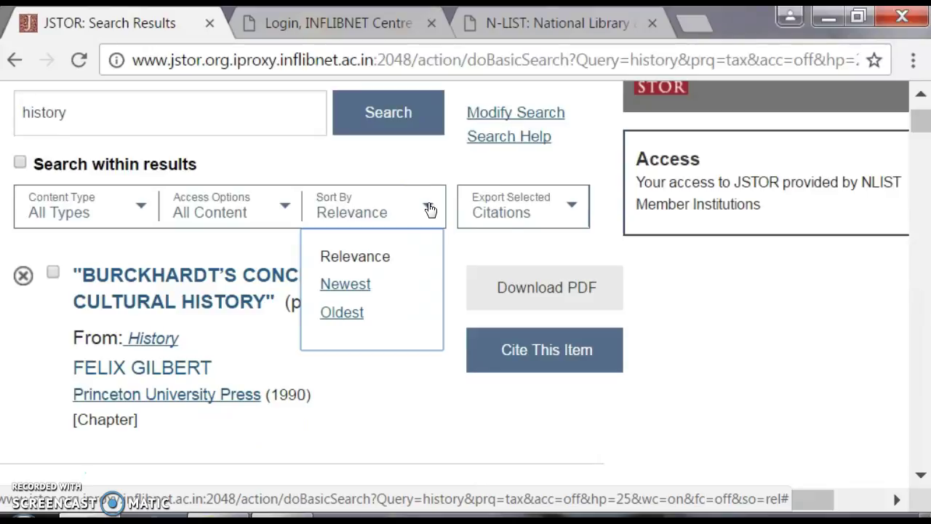
pyautogui.click(572, 211)
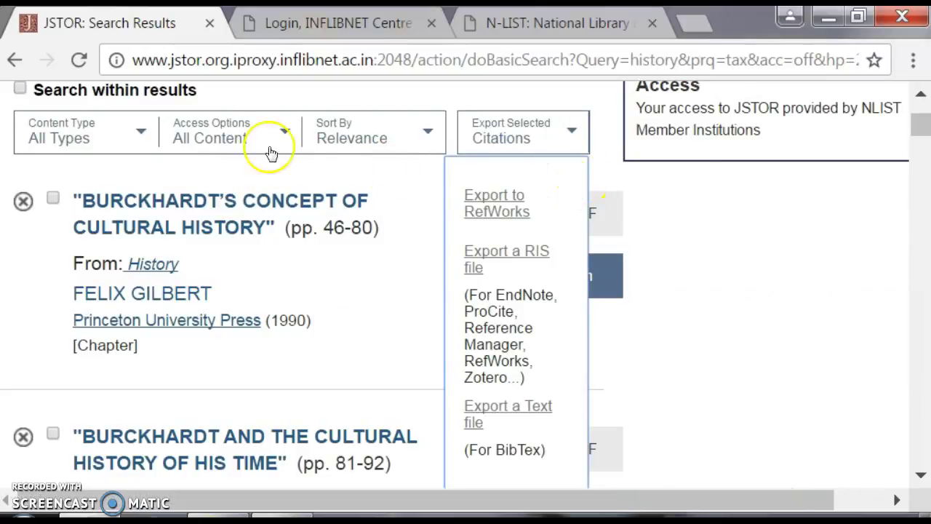
# Step: Replace the JSTOR search term with "shakespeare" and run the search
pyautogui.click(918, 96)
pyautogui.click(918, 96)
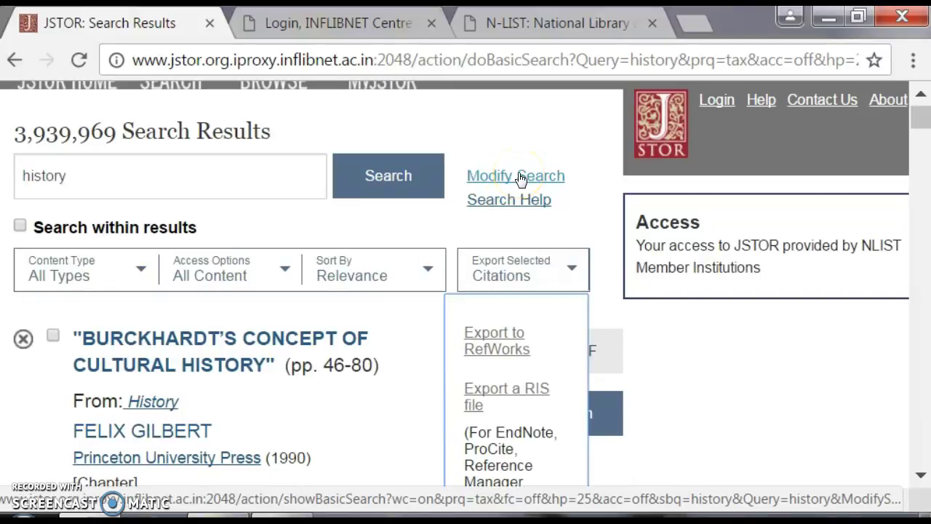
pyautogui.click(188, 184)
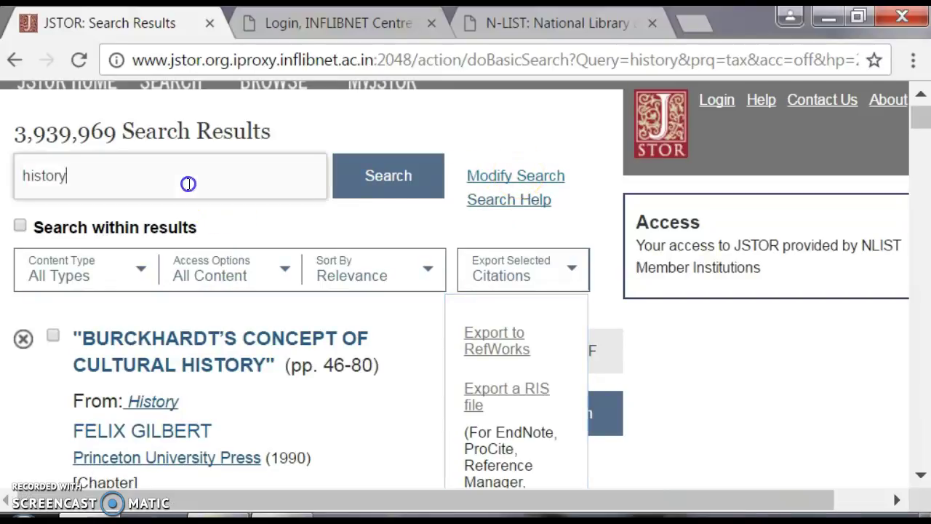
pyautogui.press('BackSpace')
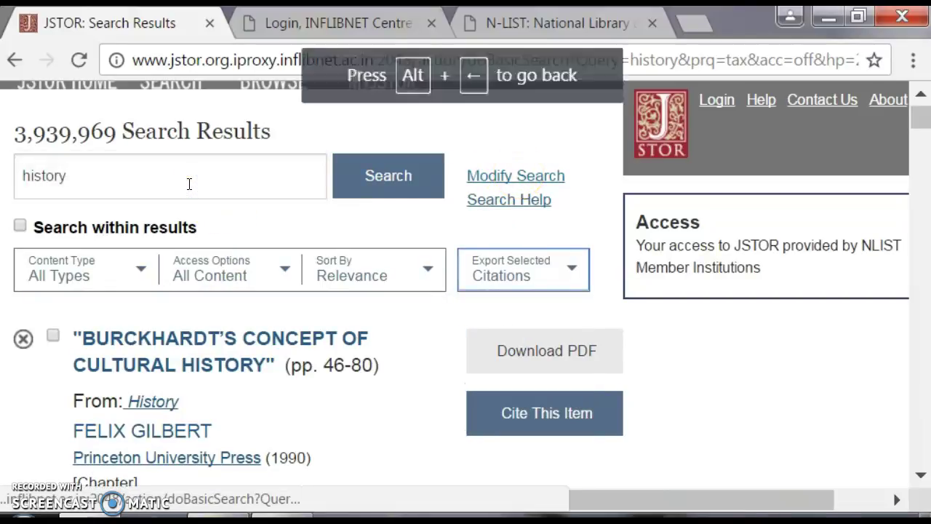
pyautogui.click(140, 159)
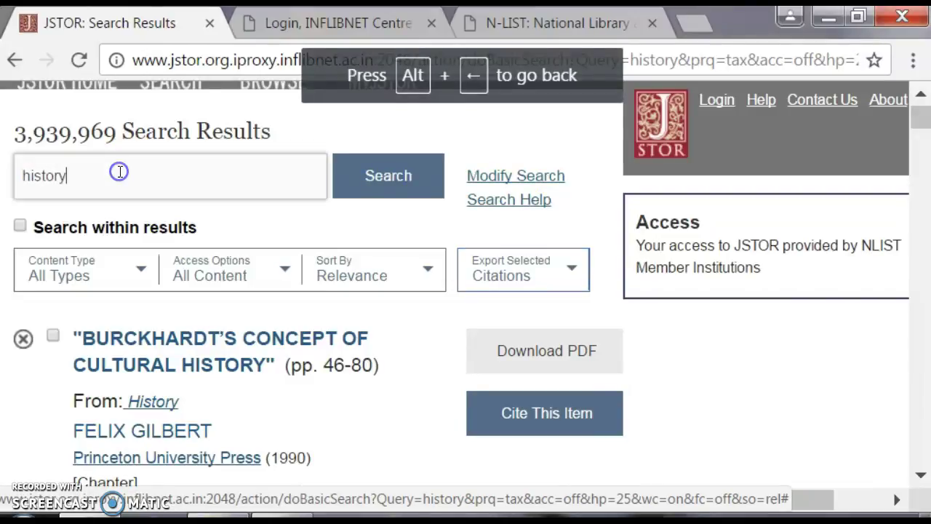
pyautogui.press('BackSpace')
pyautogui.press('BackSpace')
pyautogui.press('BackSpace')
pyautogui.press('BackSpace')
pyautogui.press('BackSpace')
pyautogui.press('BackSpace')
pyautogui.press('BackSpace')
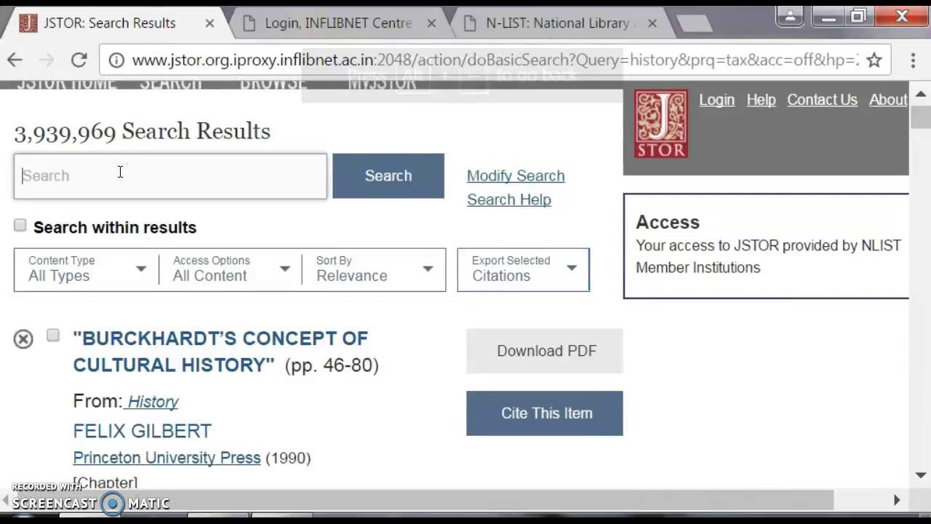
pyautogui.write('sha')
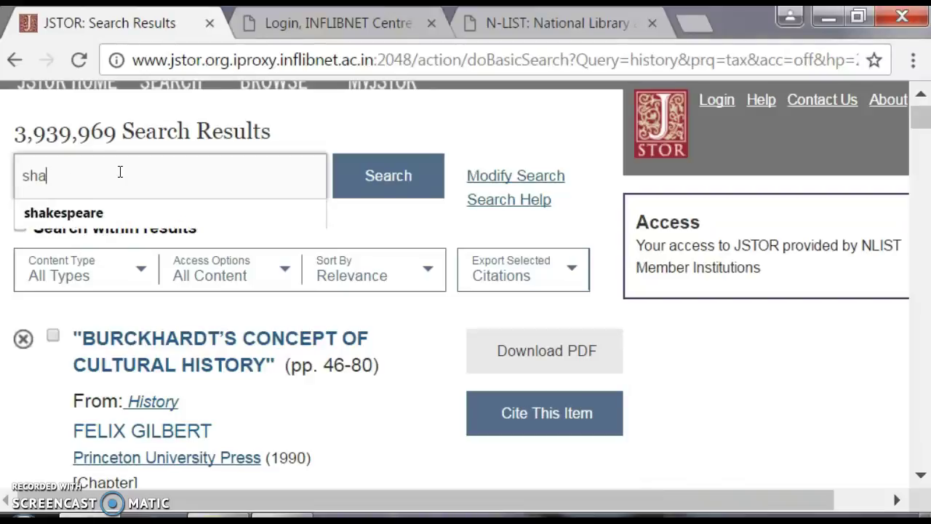
pyautogui.write('ke')
pyautogui.click(75, 206)
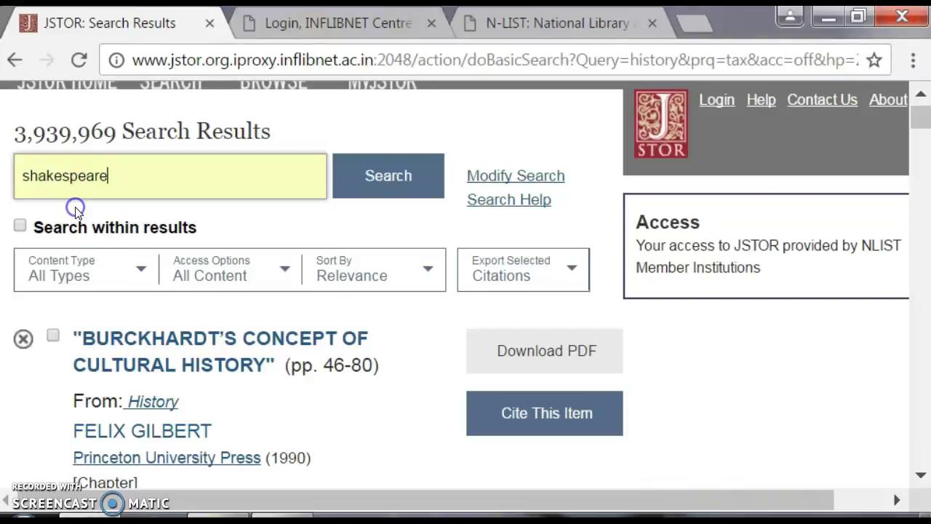
pyautogui.click(357, 181)
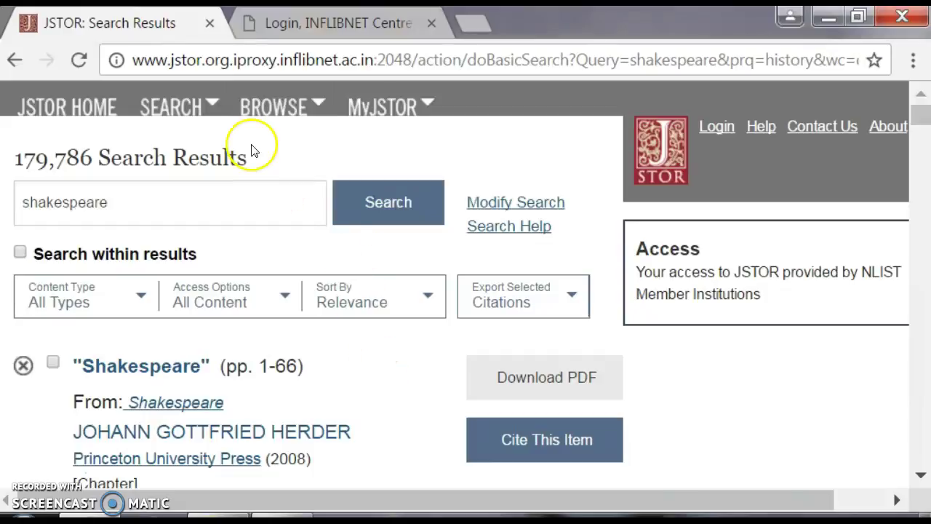
# Step: Replace the search term with the quoted exact phrase "black marketing" and run the JSTOR search
pyautogui.click(166, 214)
pyautogui.press('BackSpace')
pyautogui.press('BackSpace')
pyautogui.press('BackSpace')
pyautogui.press('BackSpace')
pyautogui.press('BackSpace')
pyautogui.press('BackSpace')
pyautogui.press('BackSpace')
pyautogui.press('BackSpace')
pyautogui.press('BackSpace')
pyautogui.press('BackSpace')
pyautogui.press('BackSpace')
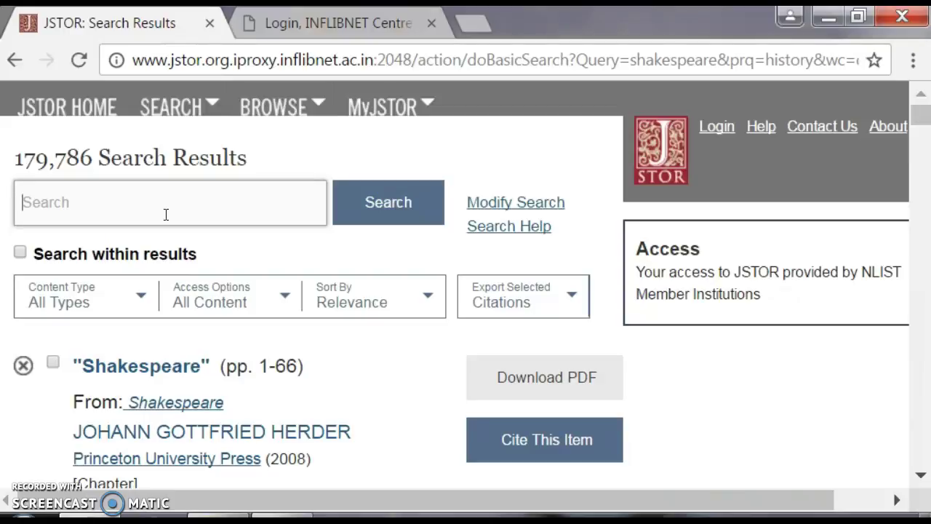
pyautogui.write('b')
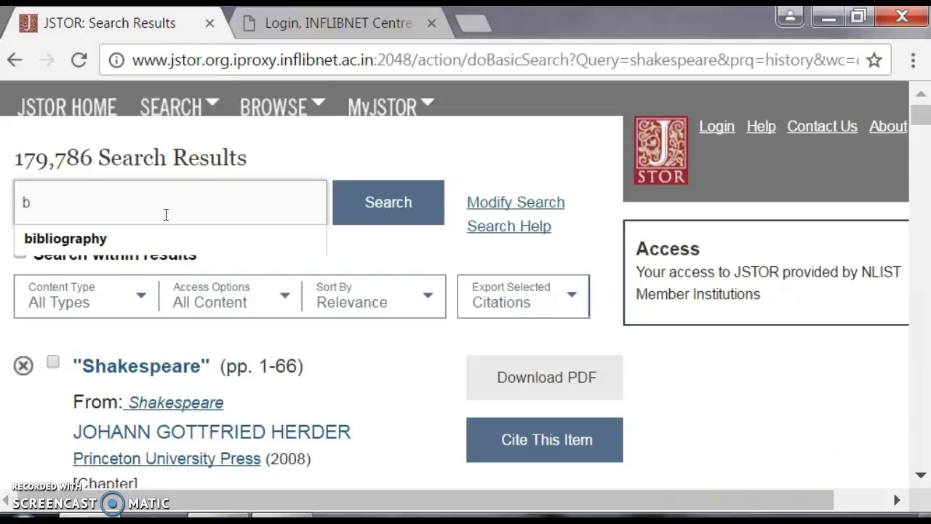
pyautogui.press('BackSpace')
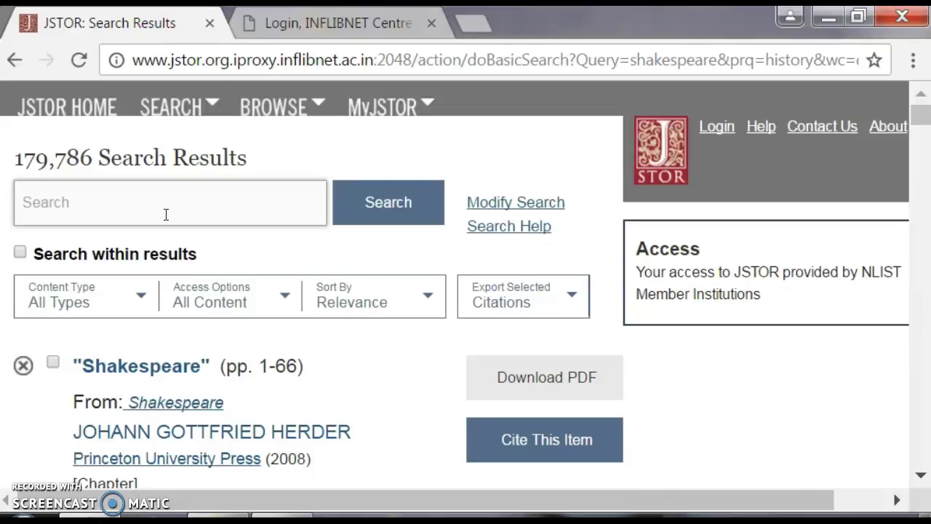
pyautogui.write('"')
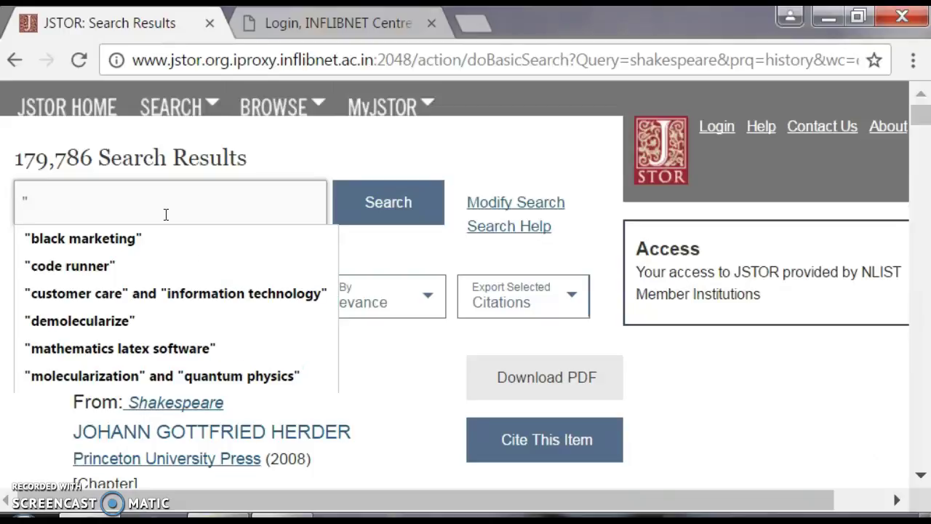
pyautogui.write('bla')
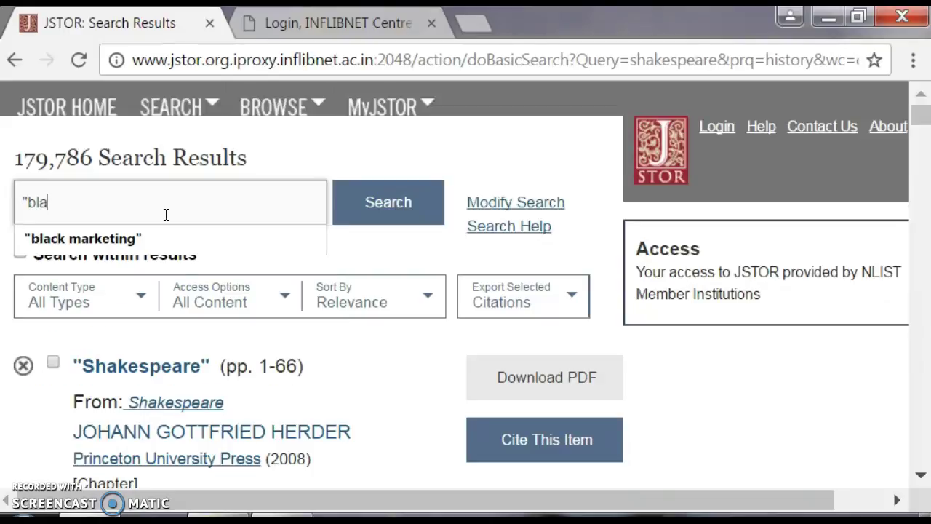
pyautogui.write('ck marketing"')
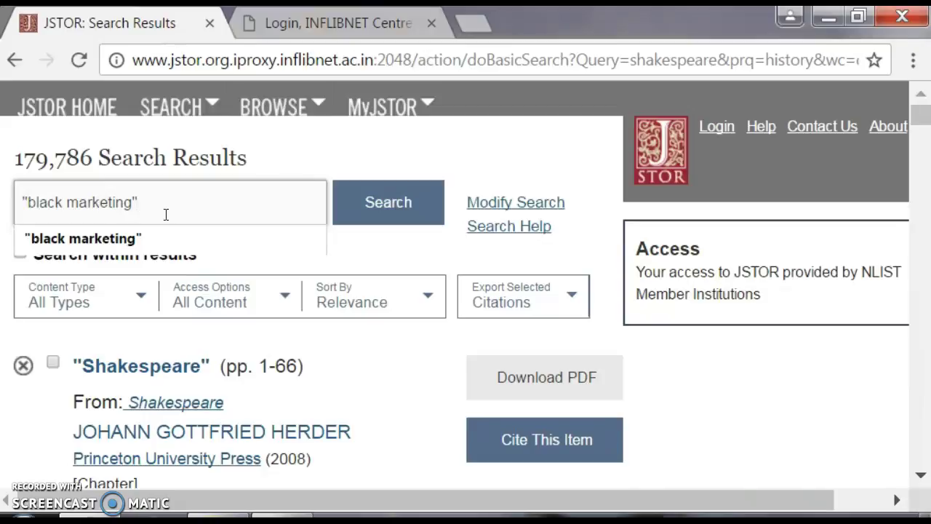
pyautogui.press('Return')
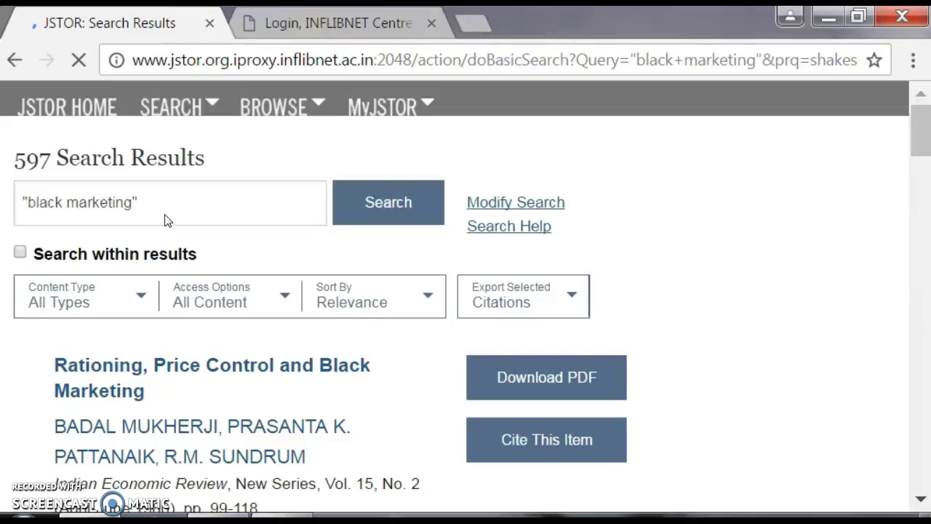
# Step: Clear the quoted phrase from the JSTOR search and search for "topology" instead
pyautogui.click(155, 199)
pyautogui.press('BackSpace')
pyautogui.press('BackSpace')
pyautogui.press('BackSpace')
pyautogui.press('BackSpace')
pyautogui.press('BackSpace')
pyautogui.press('BackSpace')
pyautogui.press('BackSpace')
pyautogui.press('BackSpace')
pyautogui.press('BackSpace')
pyautogui.press('BackSpace')
pyautogui.press('BackSpace')
pyautogui.press('BackSpace')
pyautogui.press('BackSpace')
pyautogui.press('BackSpace')
pyautogui.press('BackSpace')
pyautogui.press('BackSpace')
pyautogui.press('BackSpace')
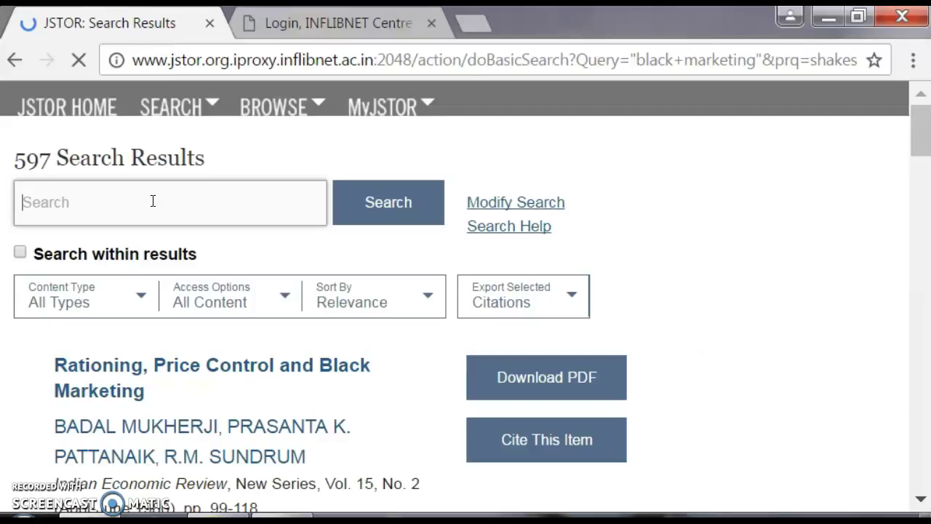
pyautogui.write('topolo')
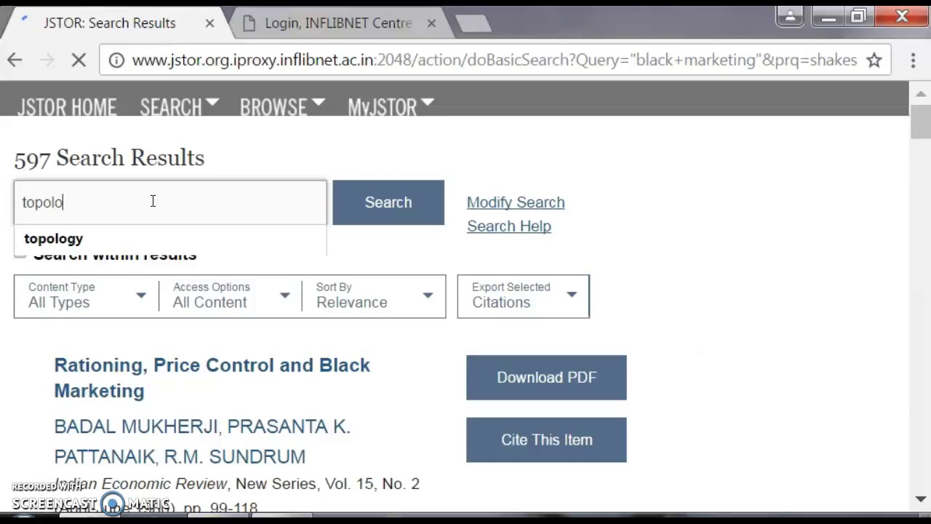
pyautogui.write('gy')
pyautogui.press('Return')
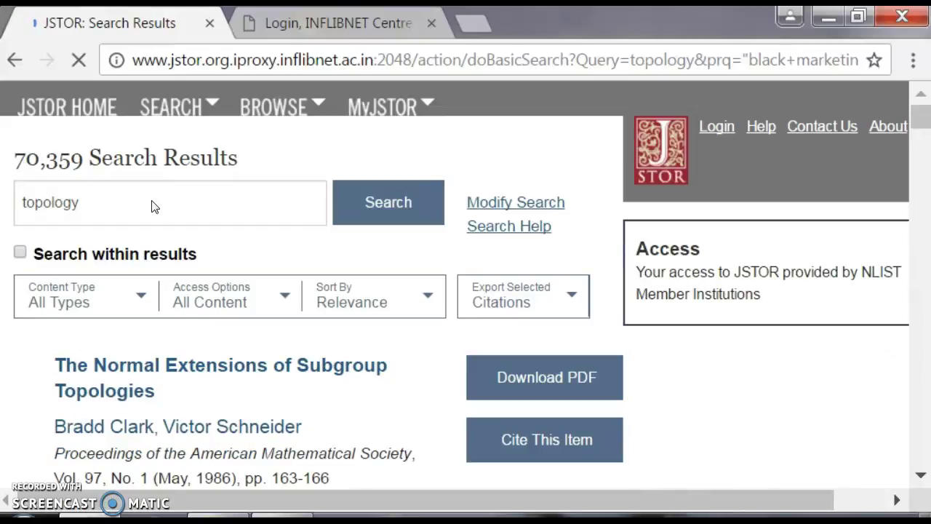
# Step: Replace the "topology" search term with "management" and run the JSTOR search
pyautogui.click(142, 203)
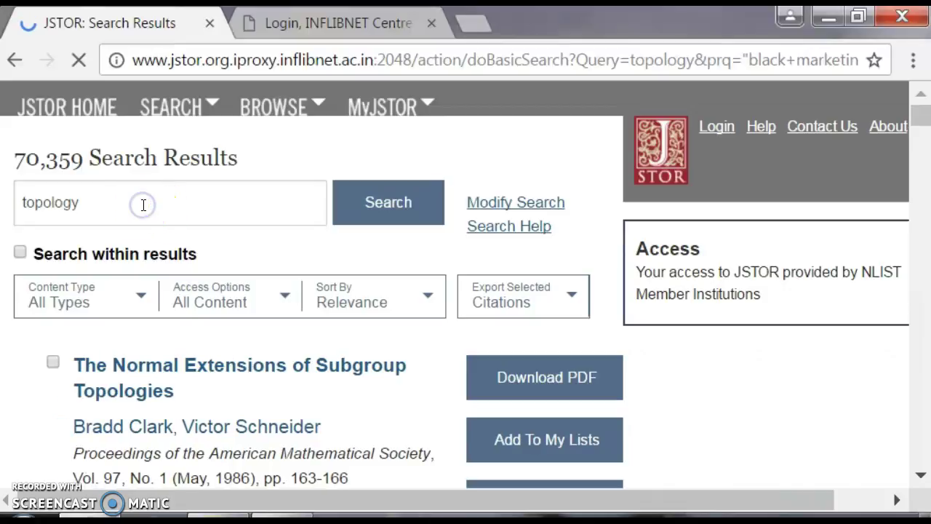
pyautogui.click(144, 204)
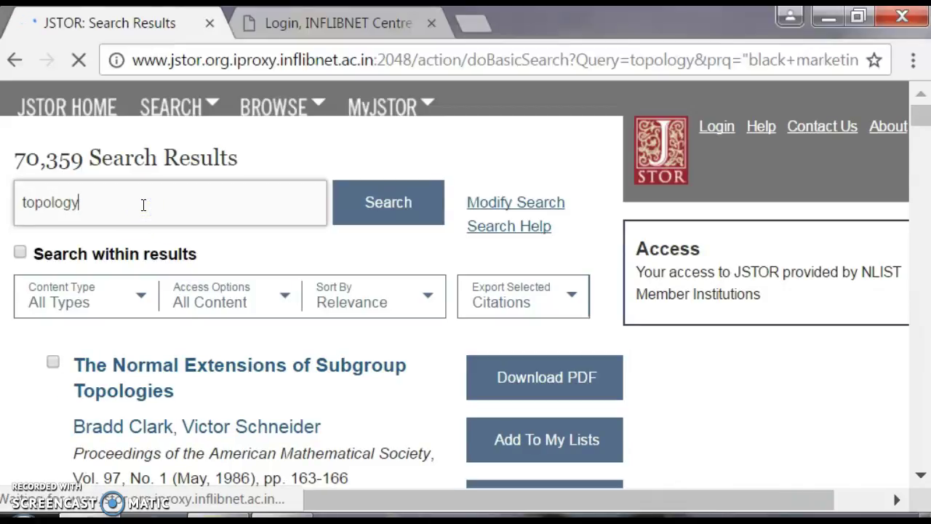
pyautogui.press('BackSpace')
pyautogui.press('BackSpace')
pyautogui.press('BackSpace')
pyautogui.press('BackSpace')
pyautogui.press('BackSpace')
pyautogui.press('BackSpace')
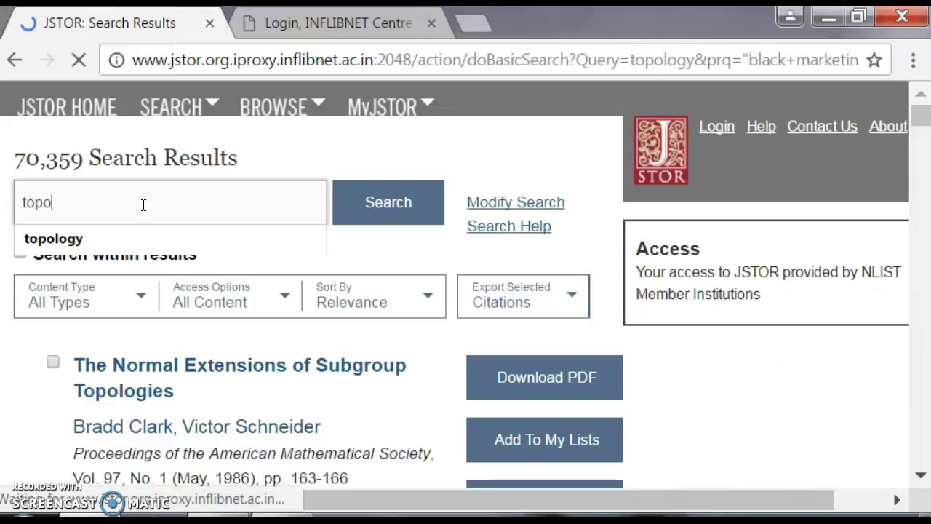
pyautogui.press('BackSpace')
pyautogui.press('BackSpace')
pyautogui.write('m')
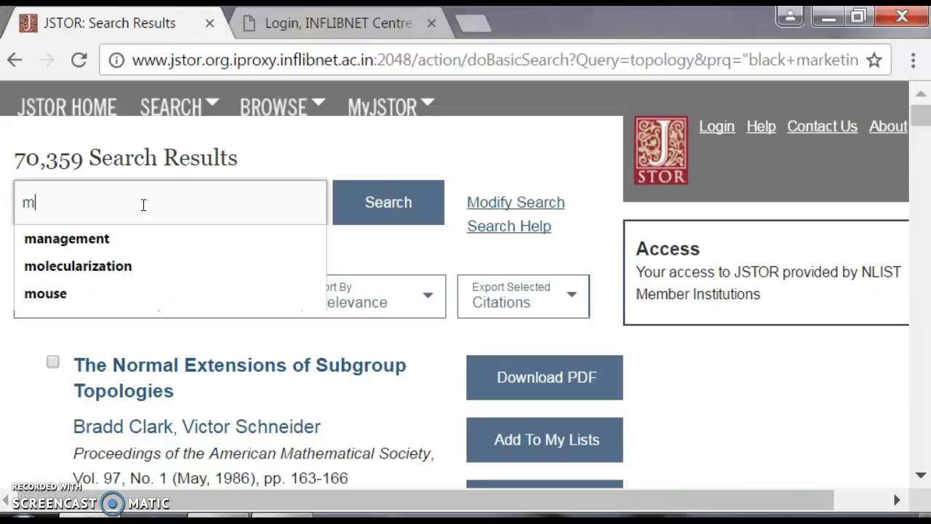
pyautogui.write('anagent')
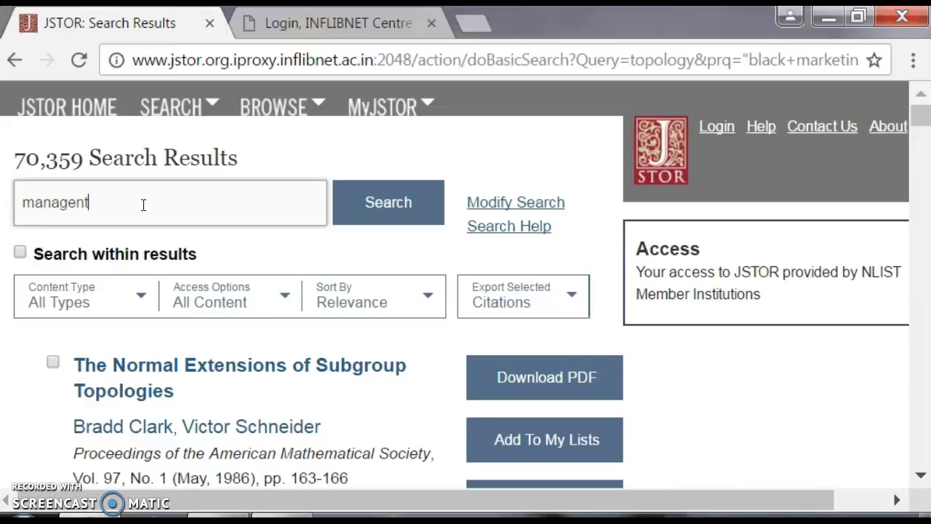
pyautogui.press('BackSpace')
pyautogui.press('BackSpace')
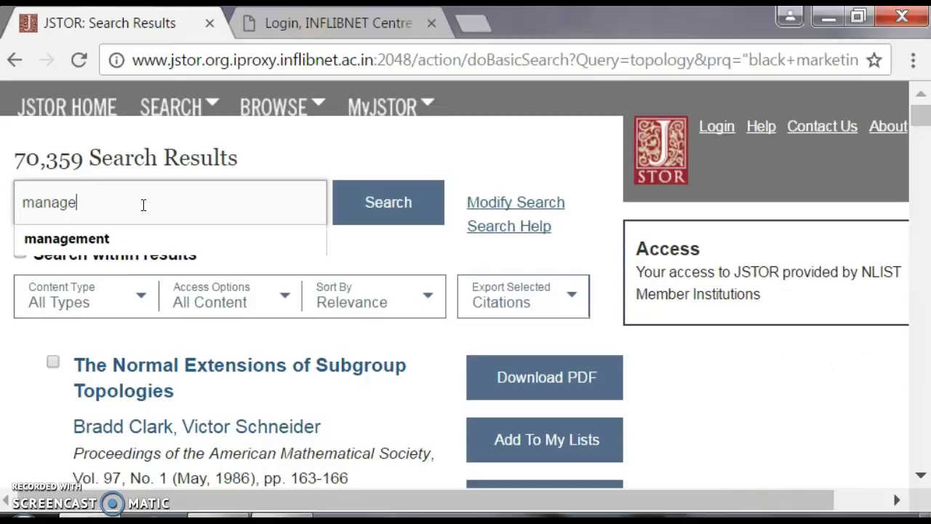
pyautogui.write('ment')
pyautogui.press('Return')
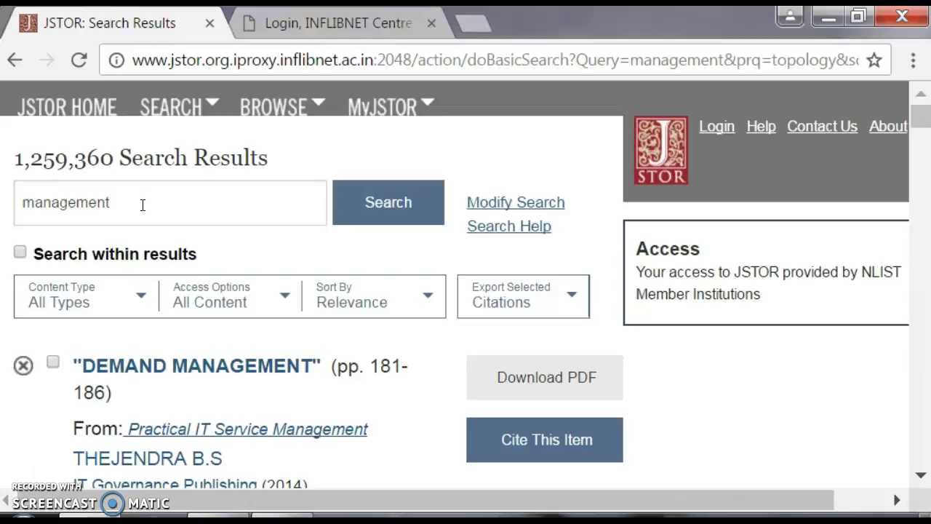
# Step: Replace the search term with the quoted exact phrase "quantum physics" and run the search
pyautogui.click(119, 207)
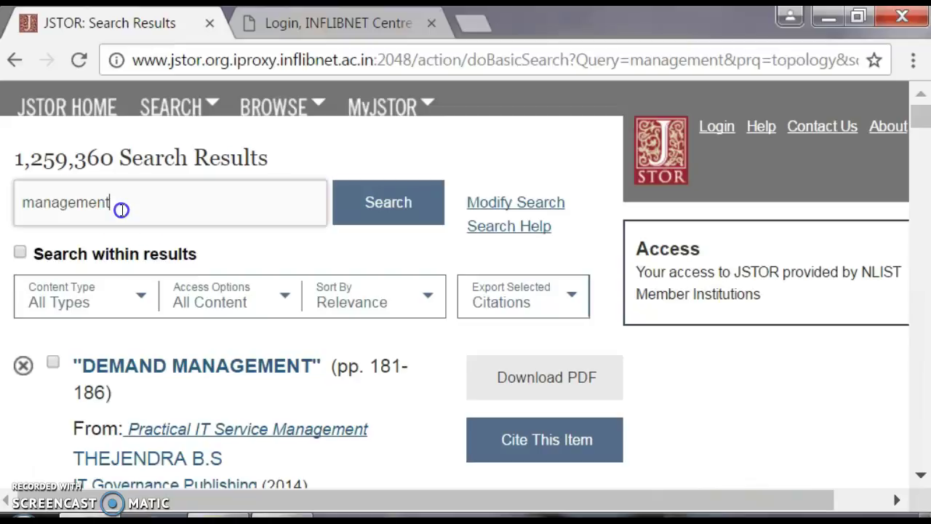
pyautogui.press('BackSpace')
pyautogui.press('BackSpace')
pyautogui.press('BackSpace')
pyautogui.press('BackSpace')
pyautogui.press('BackSpace')
pyautogui.press('BackSpace')
pyautogui.press('BackSpace')
pyautogui.press('BackSpace')
pyautogui.press('BackSpace')
pyautogui.press('BackSpace')
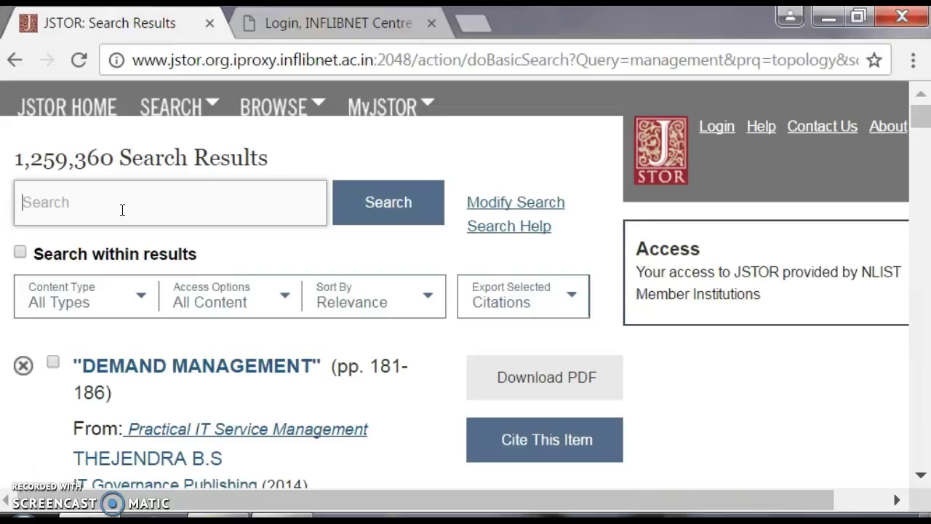
pyautogui.write('"quantum ph')
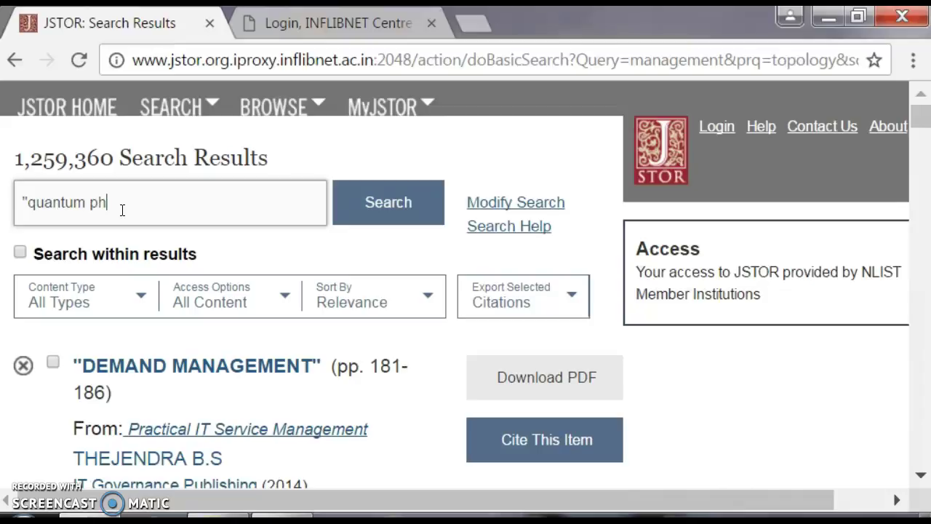
pyautogui.write('ysics"')
pyautogui.press('Return')
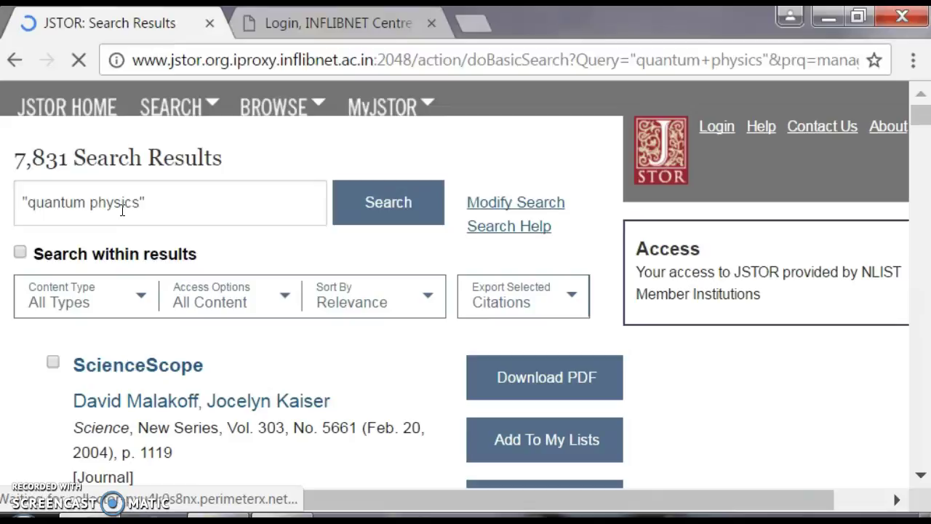
# Step: Change the quoted exact phrase to "green chemistry" and run the JSTOR search
pyautogui.click(142, 204)
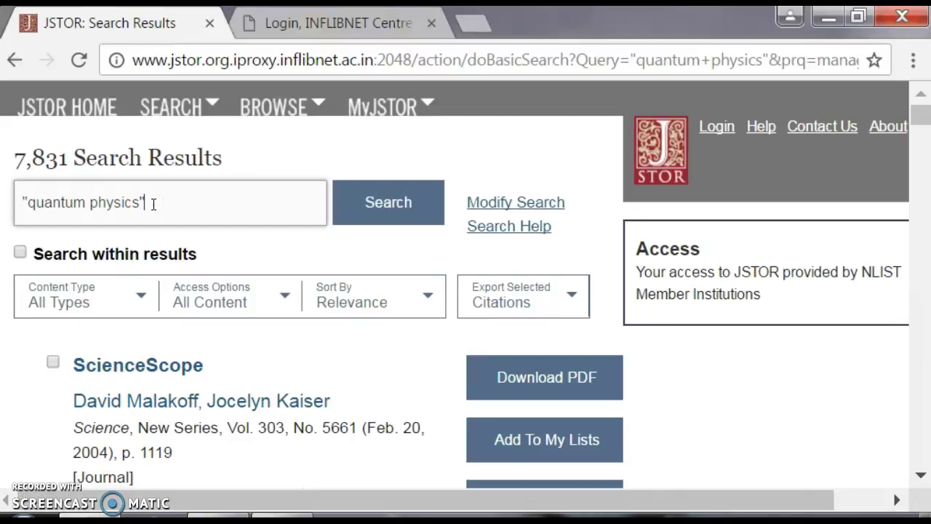
pyautogui.press('BackSpace')
pyautogui.press('BackSpace')
pyautogui.press('BackSpace')
pyautogui.press('BackSpace')
pyautogui.press('BackSpace')
pyautogui.press('BackSpace')
pyautogui.press('BackSpace')
pyautogui.press('BackSpace')
pyautogui.press('BackSpace')
pyautogui.press('BackSpace')
pyautogui.press('BackSpace')
pyautogui.press('BackSpace')
pyautogui.press('BackSpace')
pyautogui.press('BackSpace')
pyautogui.press('BackSpace')
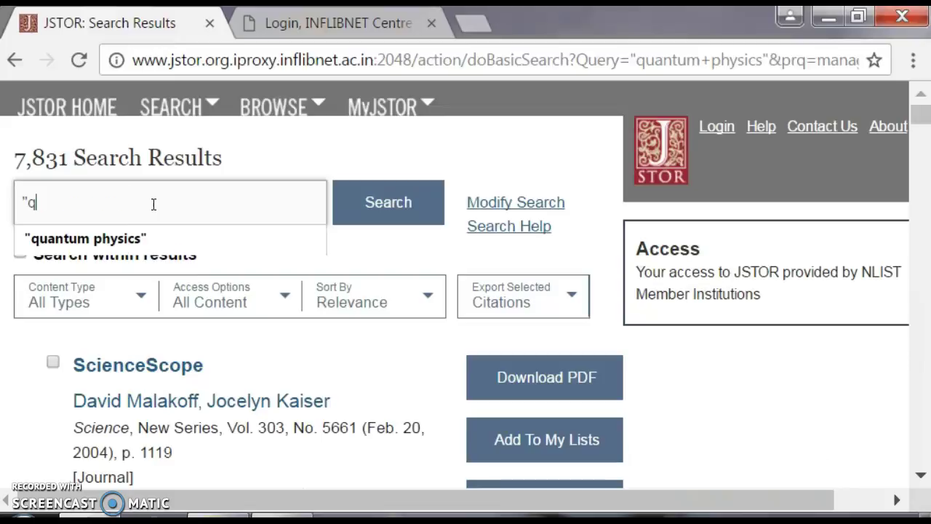
pyautogui.press('BackSpace')
pyautogui.write('g')
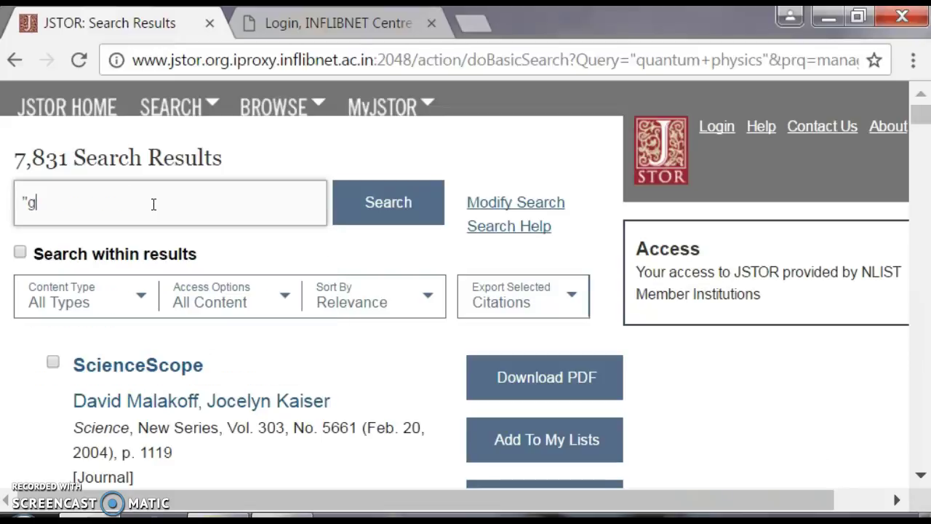
pyautogui.write('reen chemistry"')
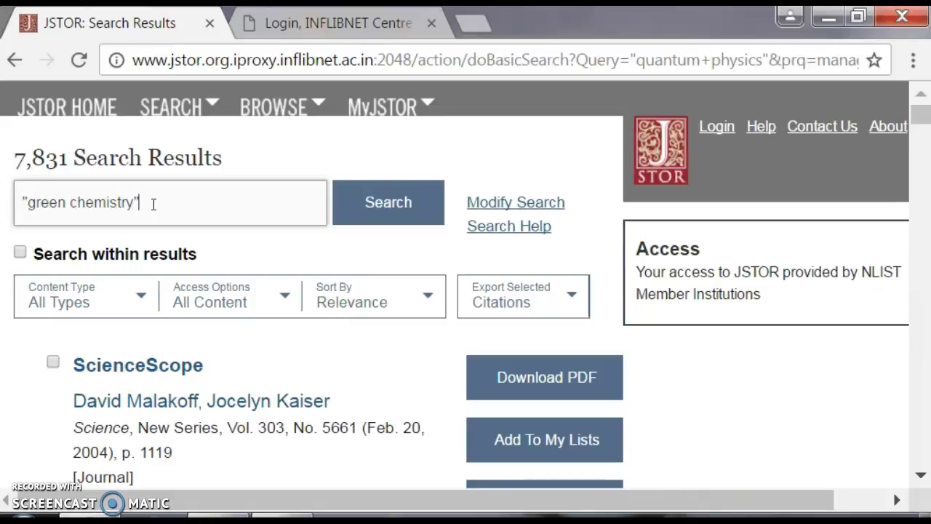
pyautogui.press('Return')
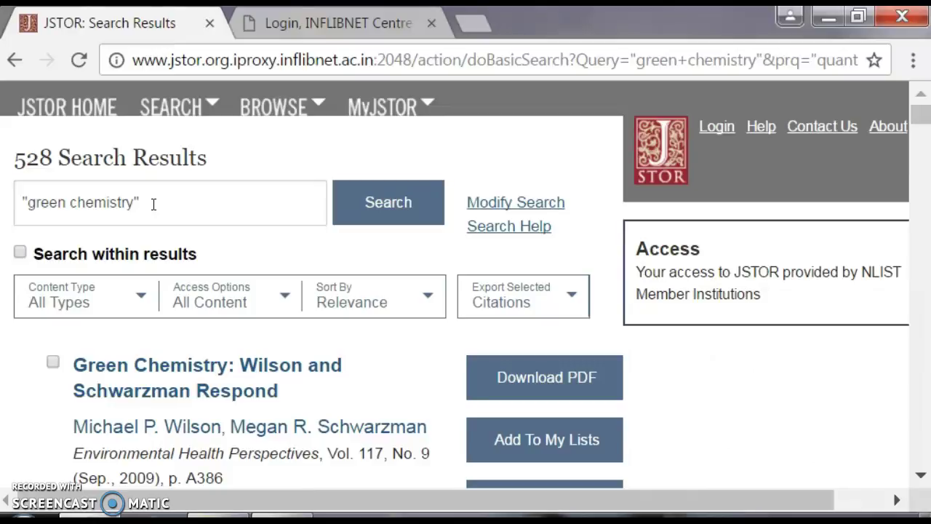
# Step: Clear the quoted phrase and search JSTOR for the single keyword "ascidians"
pyautogui.click(154, 204)
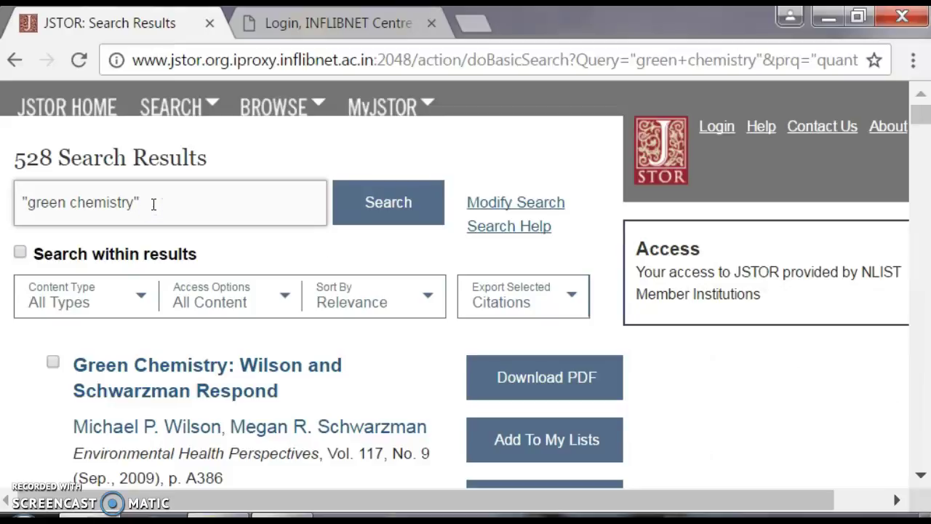
pyautogui.press('BackSpace')
pyautogui.press('BackSpace')
pyautogui.press('BackSpace')
pyautogui.press('BackSpace')
pyautogui.press('BackSpace')
pyautogui.press('BackSpace')
pyautogui.press('BackSpace')
pyautogui.press('BackSpace')
pyautogui.press('BackSpace')
pyautogui.press('BackSpace')
pyautogui.press('BackSpace')
pyautogui.press('BackSpace')
pyautogui.press('BackSpace')
pyautogui.press('BackSpace')
pyautogui.press('BackSpace')
pyautogui.press('BackSpace')
pyautogui.press('BackSpace')
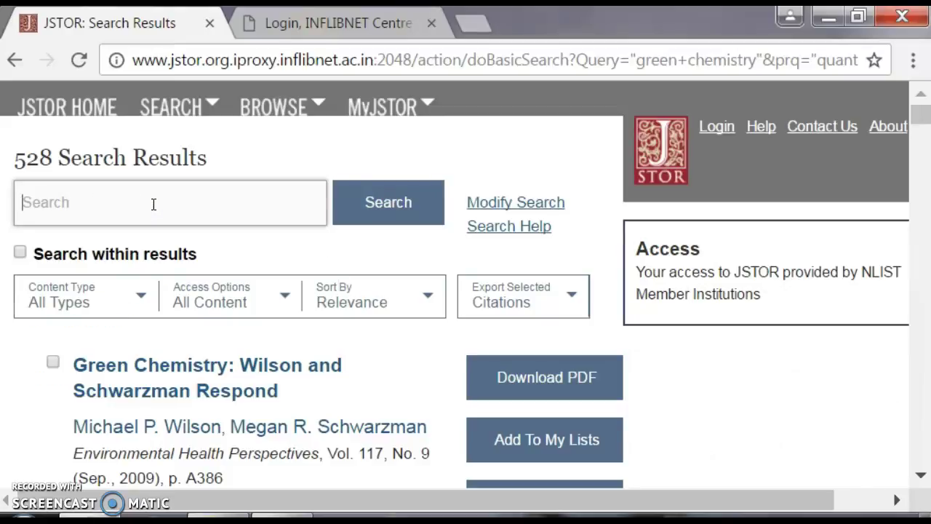
pyautogui.write('ascid')
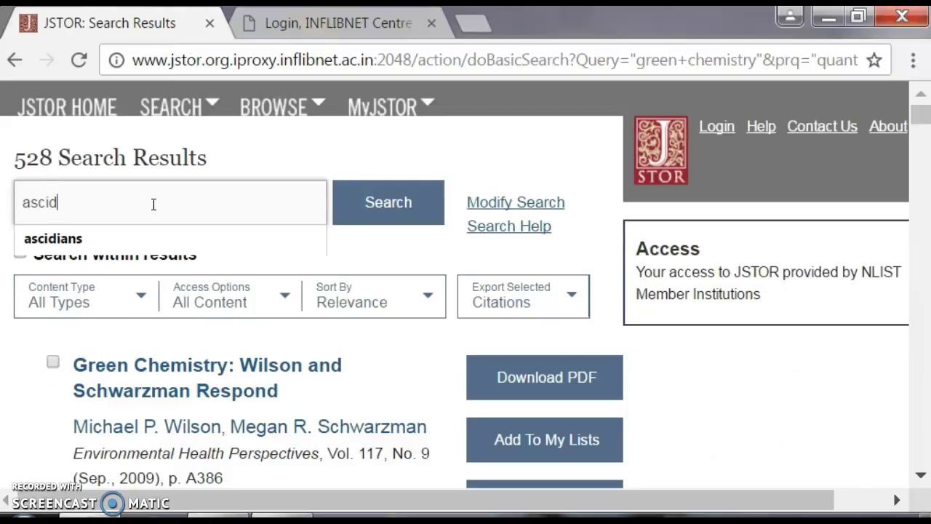
pyautogui.write('iand')
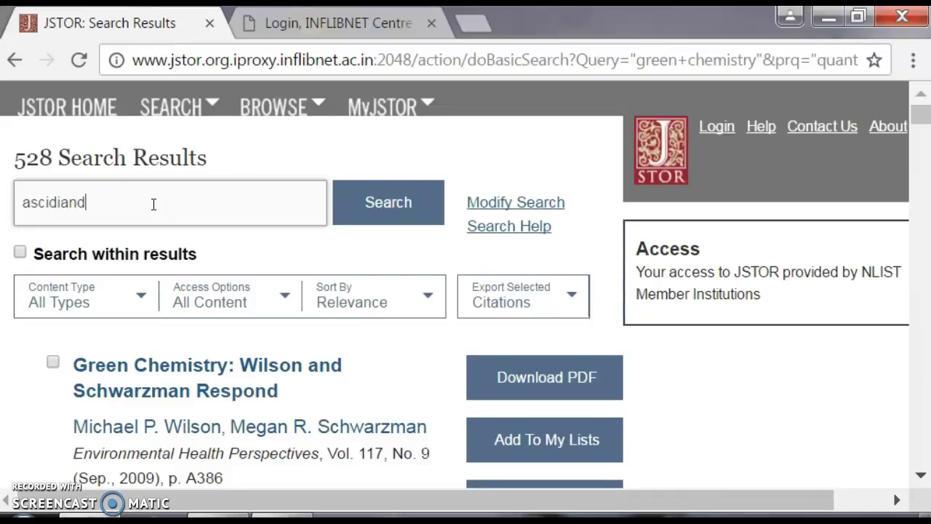
pyautogui.press('BackSpace')
pyautogui.write('s')
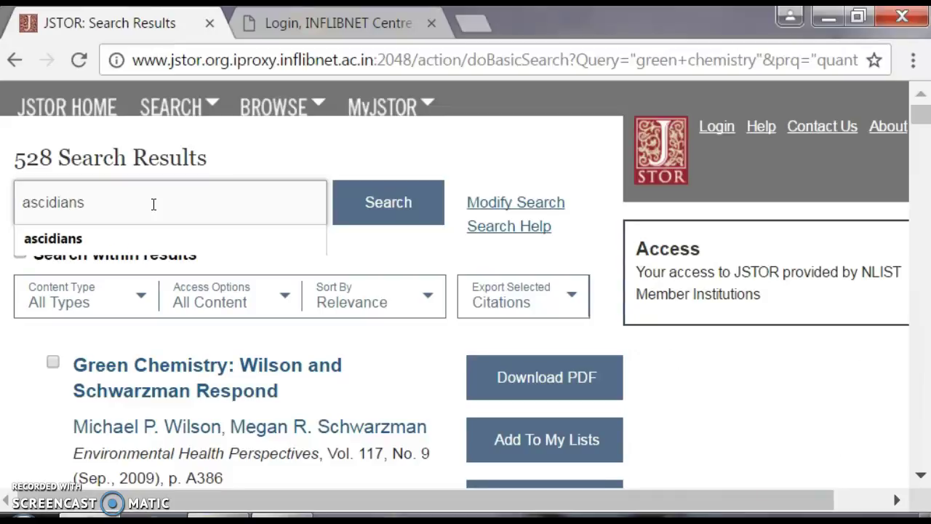
pyautogui.press('Return')
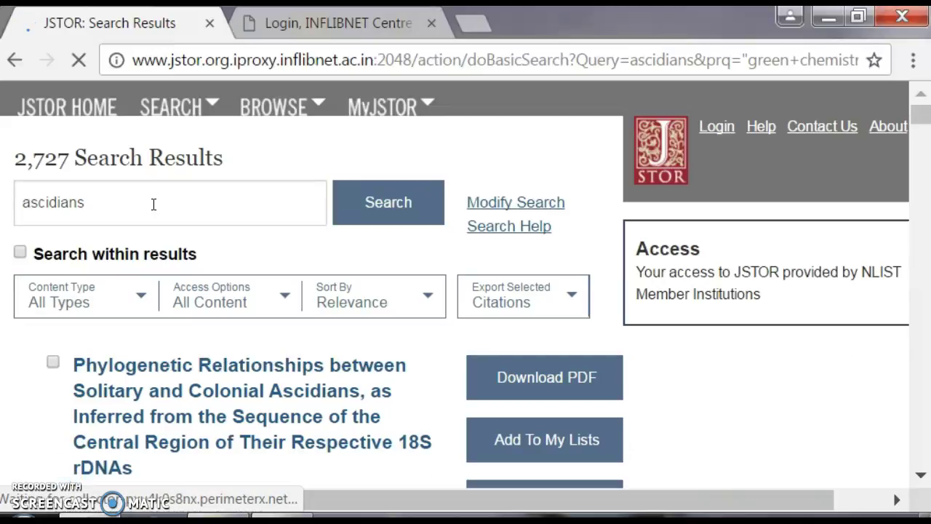
# Step: Replace the search keyword with "ecommerce" and run the JSTOR search
pyautogui.click(131, 203)
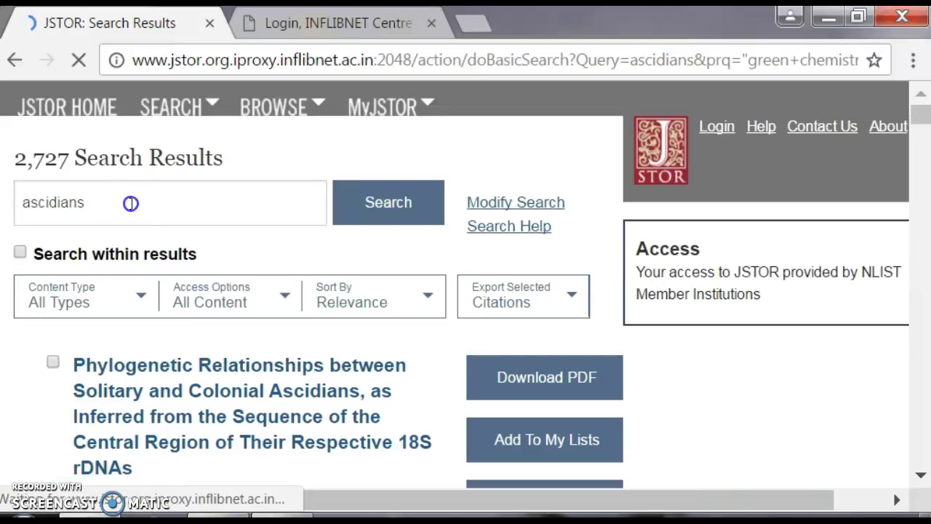
pyautogui.press('BackSpace')
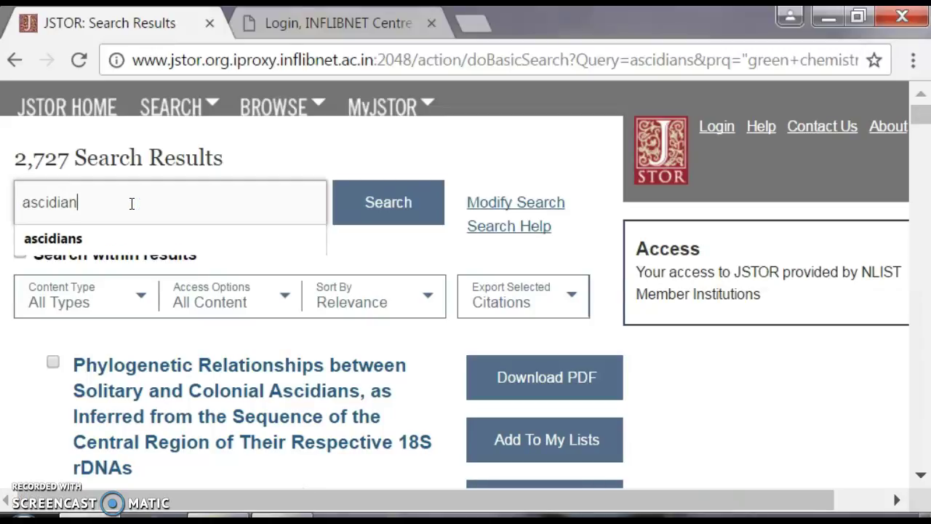
pyautogui.press('BackSpace')
pyautogui.press('BackSpace')
pyautogui.press('BackSpace')
pyautogui.press('BackSpace')
pyautogui.press('BackSpace')
pyautogui.press('BackSpace')
pyautogui.press('BackSpace')
pyautogui.press('BackSpace')
pyautogui.write('e')
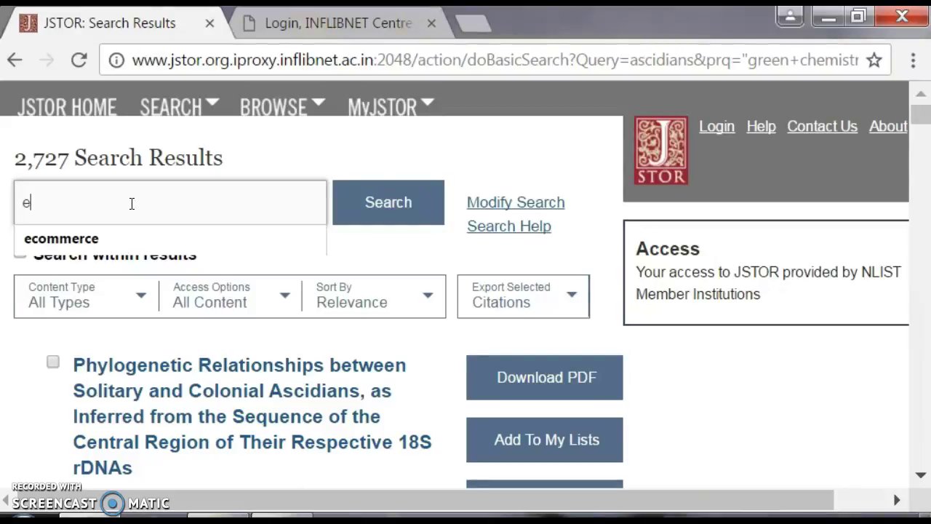
pyautogui.write('commerce')
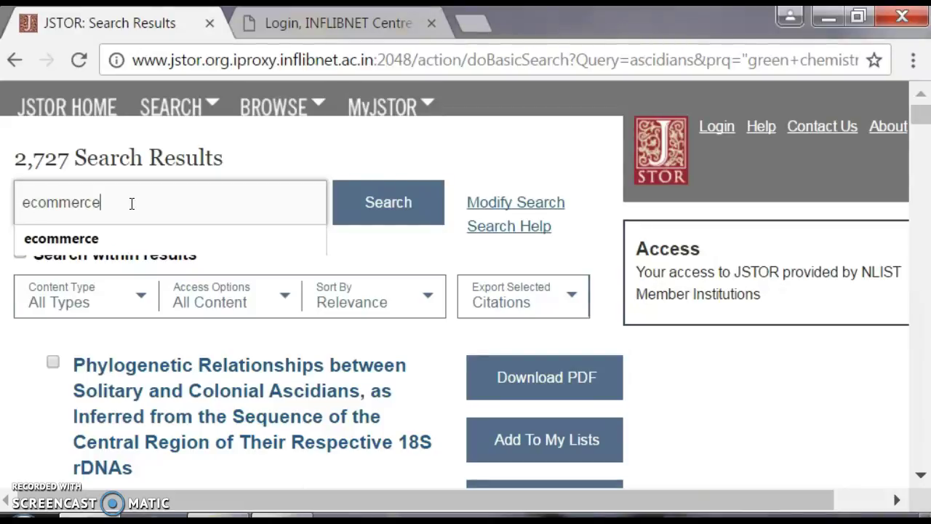
pyautogui.press('Return')
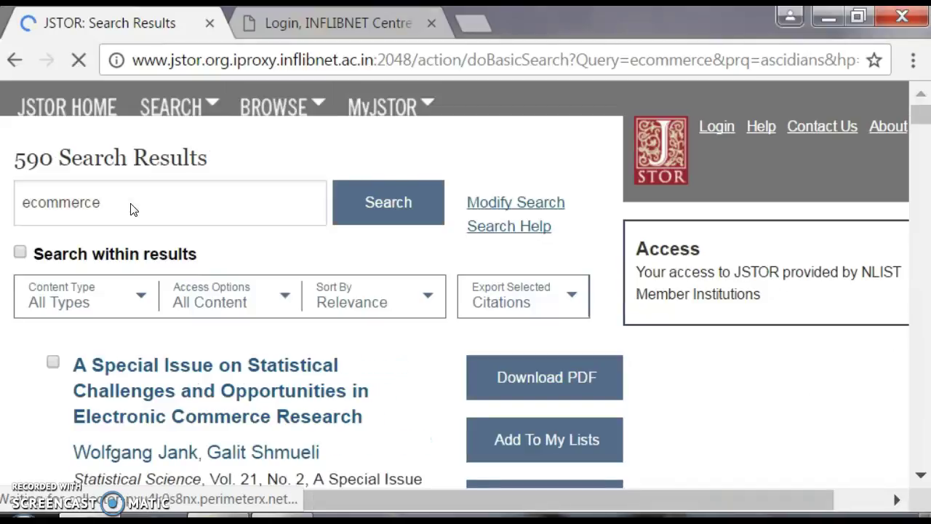
# Step: Replace the search keyword with "thirukkural" and run the JSTOR search
pyautogui.click(94, 202)
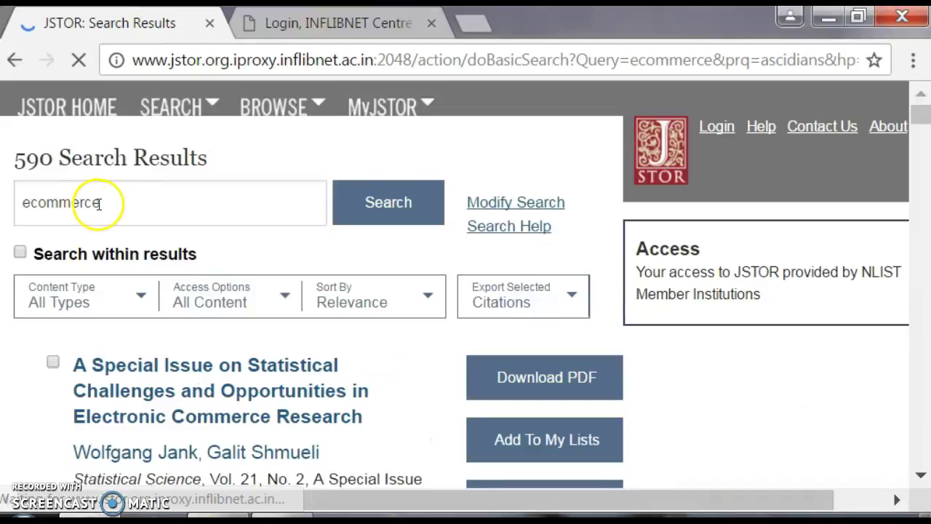
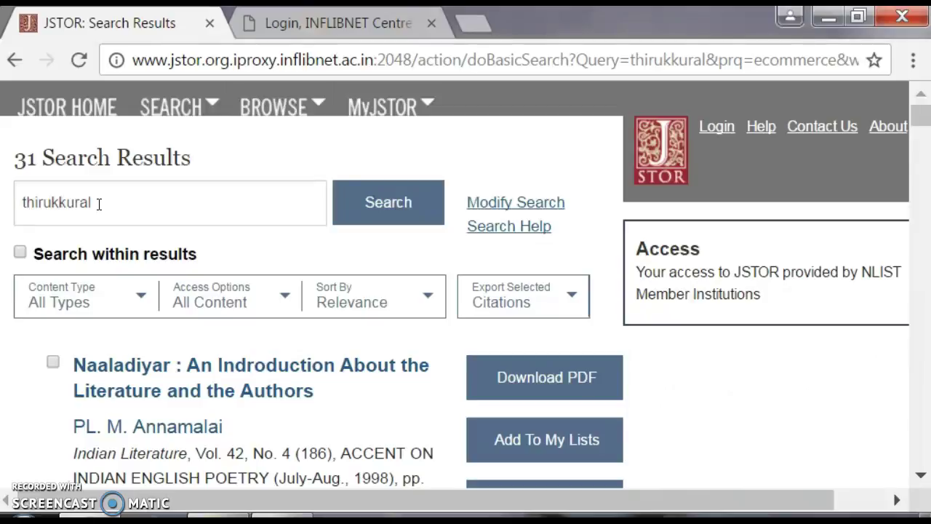
# Step: Replace the search keyword with "genertics" and run the JSTOR search
pyautogui.click(100, 202)
pyautogui.press('BackSpace')
pyautogui.press('BackSpace')
pyautogui.press('BackSpace')
pyautogui.press('BackSpace')
pyautogui.press('BackSpace')
pyautogui.press('BackSpace')
pyautogui.press('BackSpace')
pyautogui.press('BackSpace')
pyautogui.press('BackSpace')
pyautogui.press('BackSpace')
pyautogui.press('BackSpace')
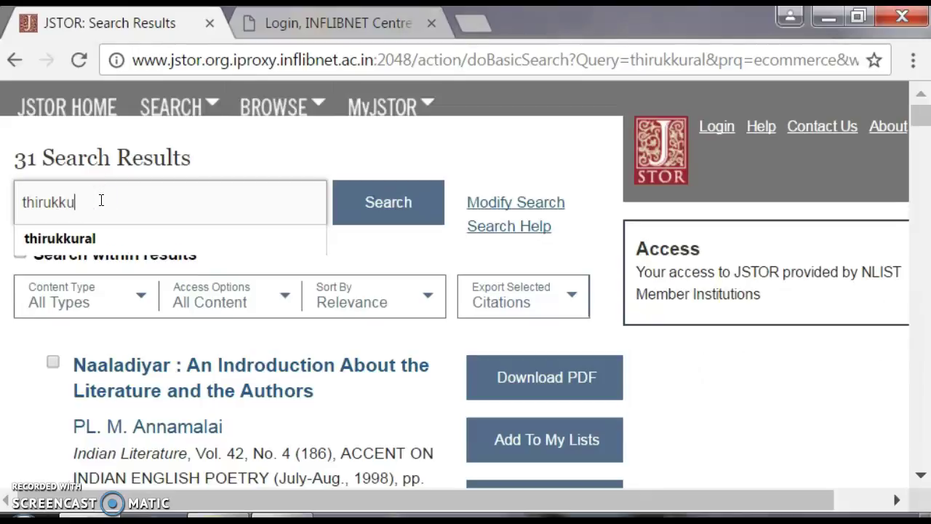
pyautogui.write('genertics')
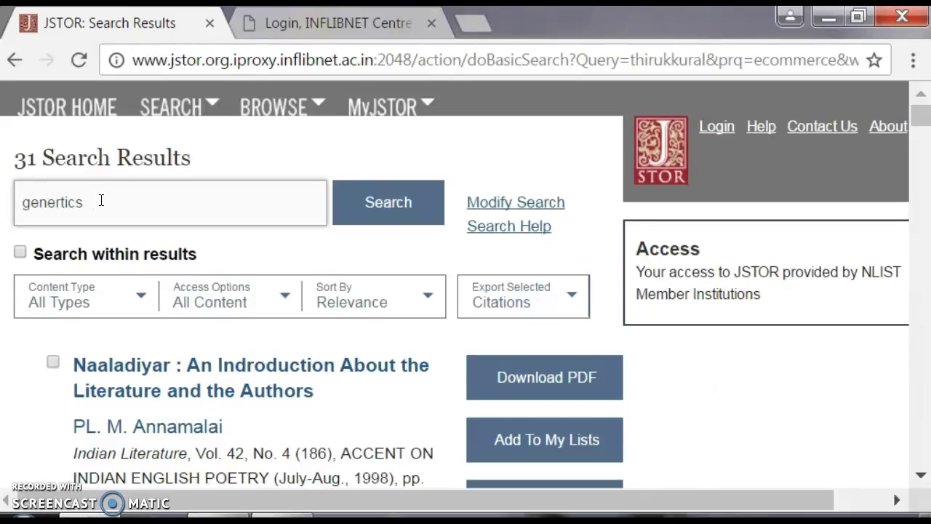
pyautogui.press('Return')
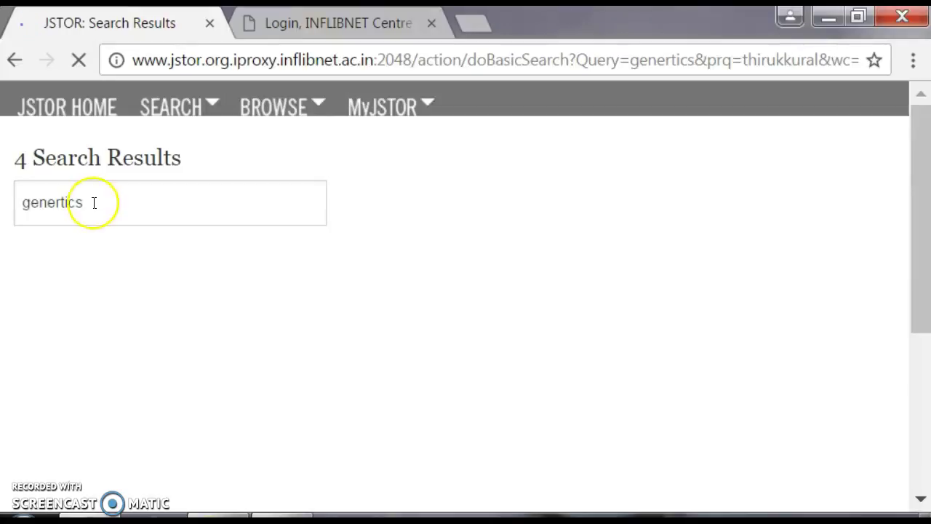
# Step: Correct the spelling of the search keyword to "genetics" and run the search again
pyautogui.click(90, 203)
pyautogui.press('Left')
pyautogui.press('Left')
pyautogui.press('Left')
pyautogui.press('Left')
pyautogui.press('BackSpace')
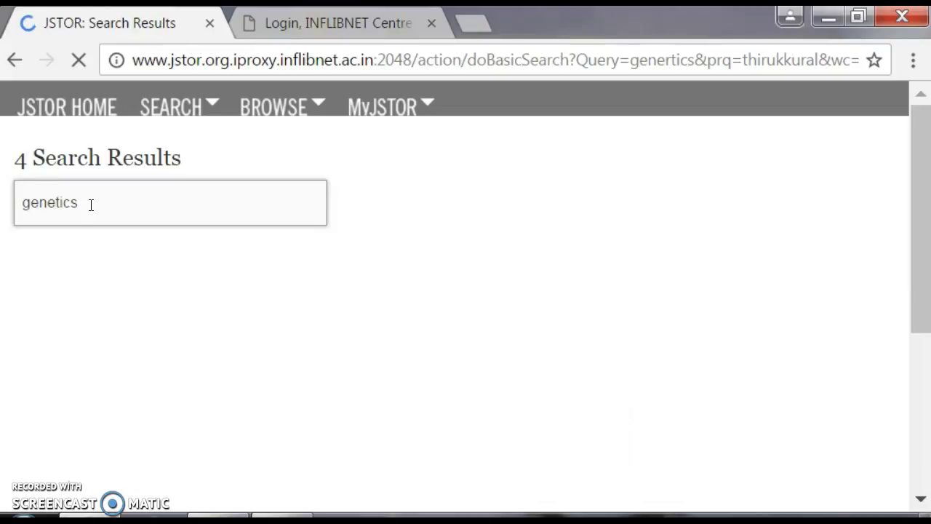
pyautogui.press('Return')
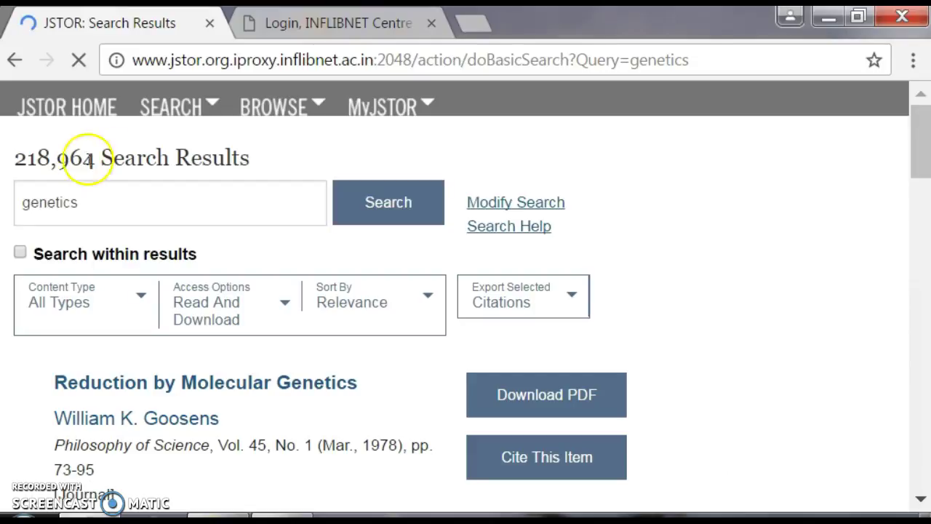
# Step: Clear the genetics keyword and search JSTOR for "hacking" instead
pyautogui.click(127, 195)
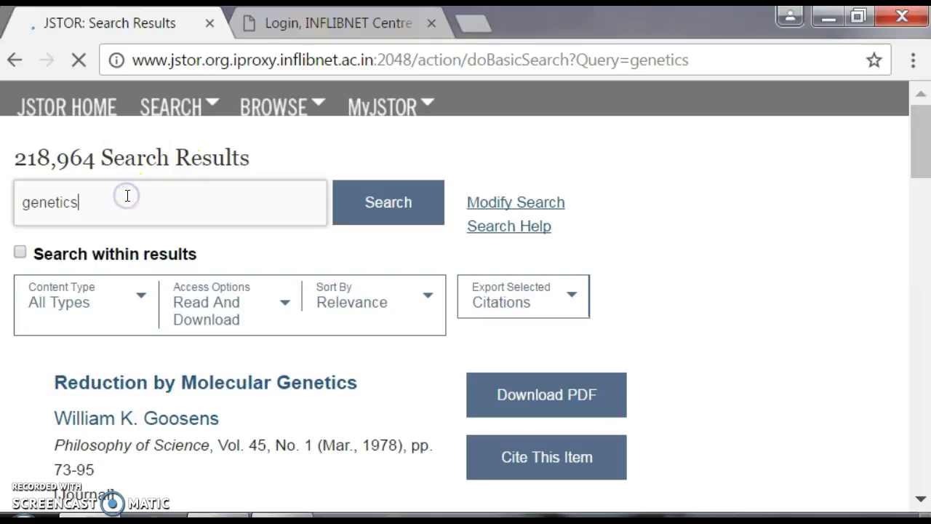
pyautogui.press('BackSpace')
pyautogui.press('BackSpace')
pyautogui.press('BackSpace')
pyautogui.press('BackSpace')
pyautogui.press('BackSpace')
pyautogui.press('BackSpace')
pyautogui.press('BackSpace')
pyautogui.press('BackSpace')
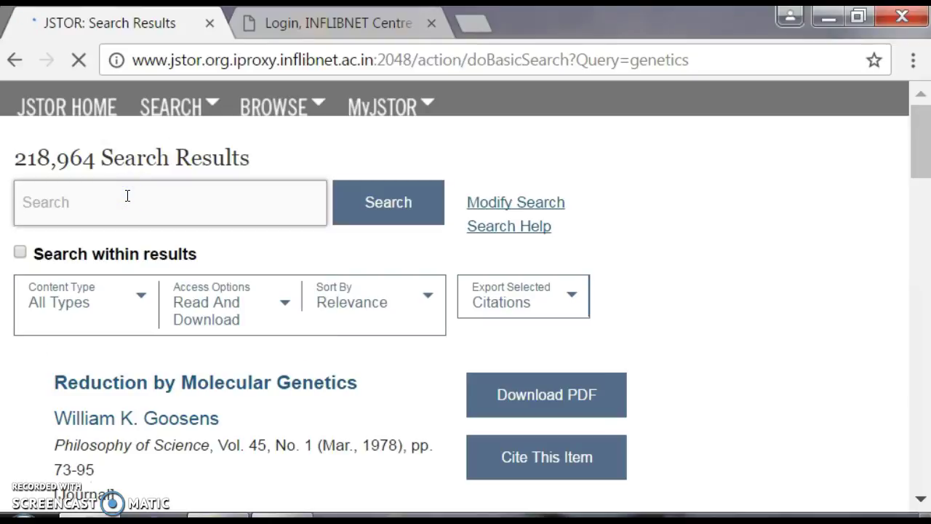
pyautogui.write('ha')
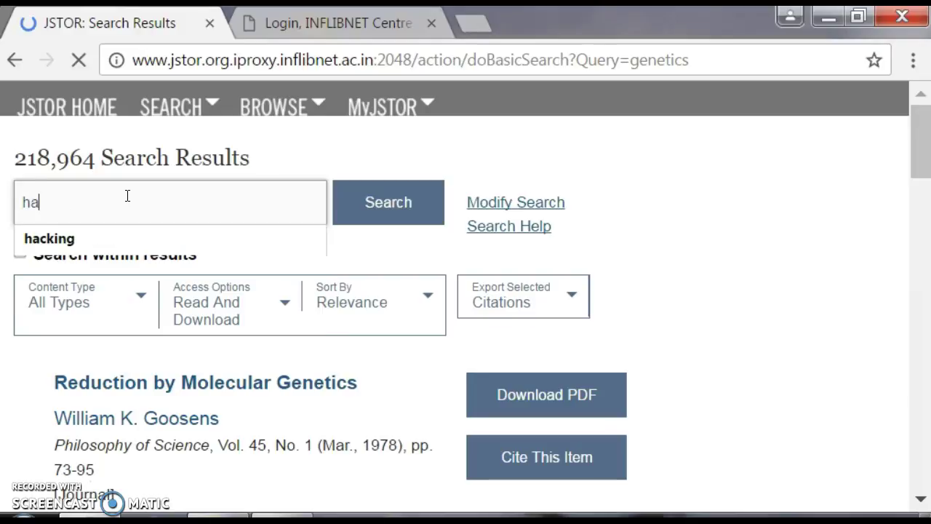
pyautogui.write('cking')
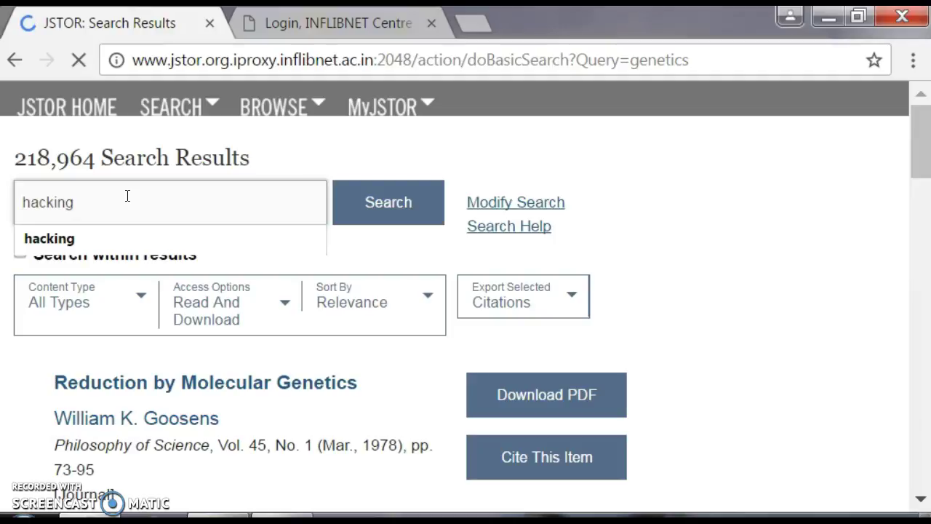
pyautogui.press('Return')
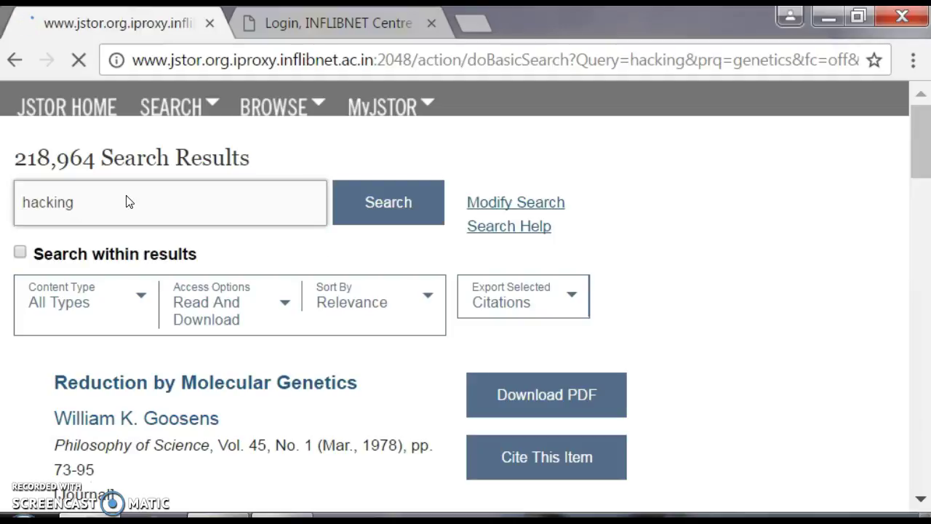